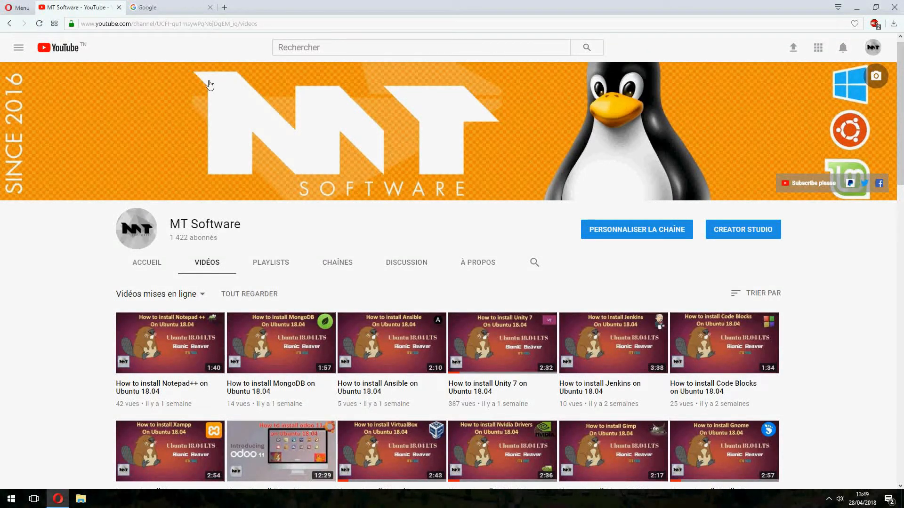
- Search Google for "ubuntu 18.04"
{"action": "left_click", "coordinate": [173, 4]}
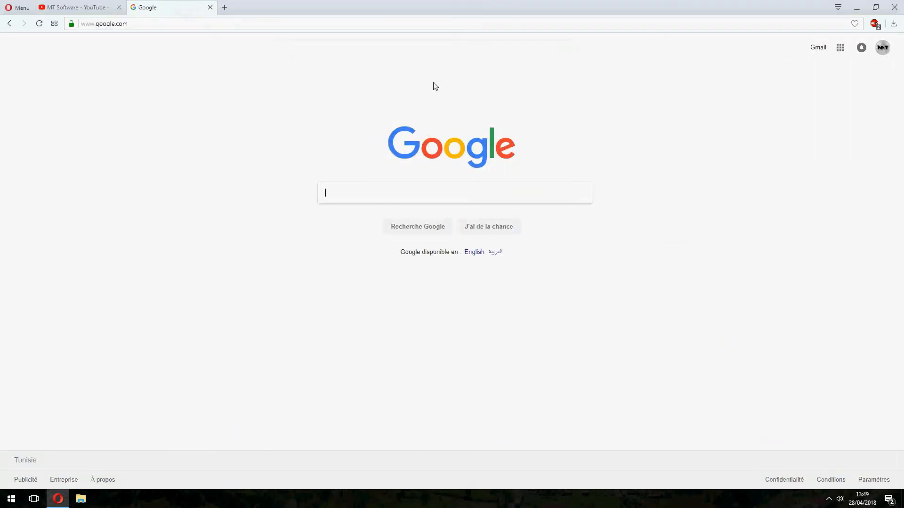
{"action": "type", "text": "ubuntu"}
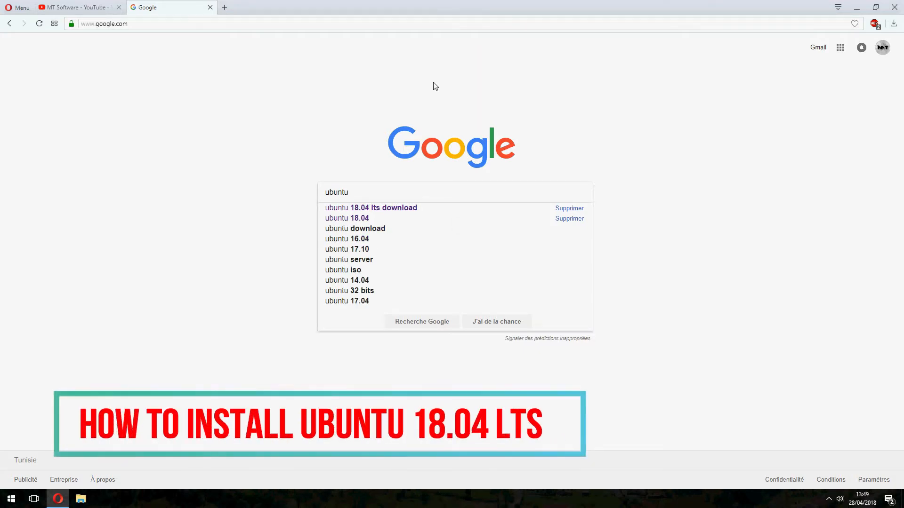
{"action": "type", "text": "18.04"}
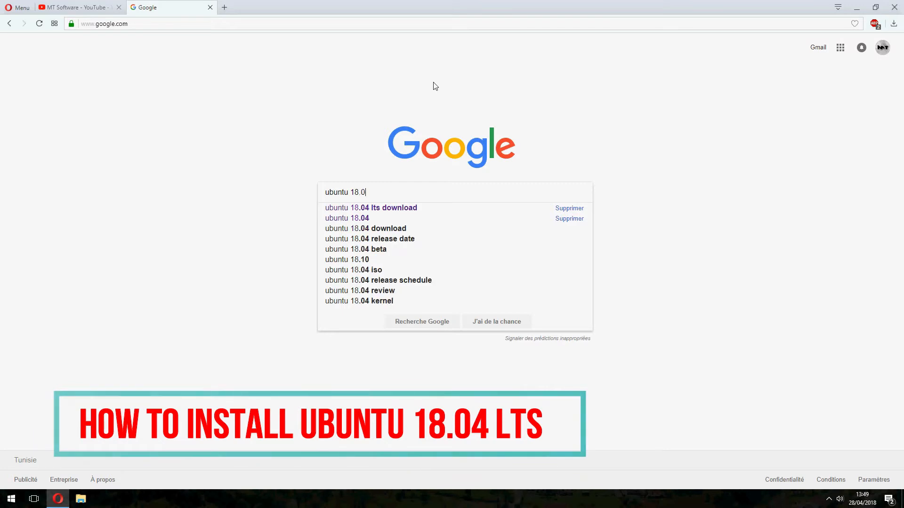
{"action": "key", "text": "Return"}
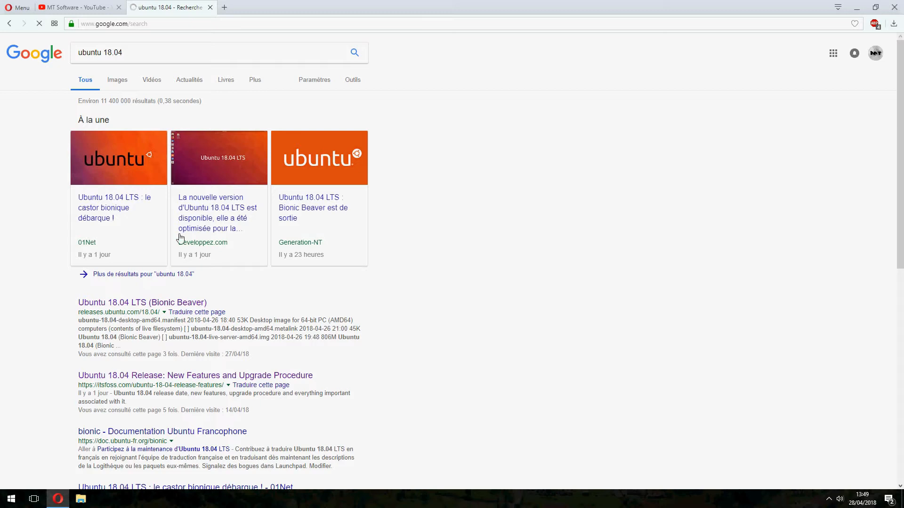
- Start downloading ubuntu-18.04-desktop-amd64.iso from the Ubuntu 18.04 LTS page on releases.ubuntu.com, then pause the download
{"action": "scroll", "coordinate": [211, 235], "scroll_direction": "down", "scroll_amount": 1}
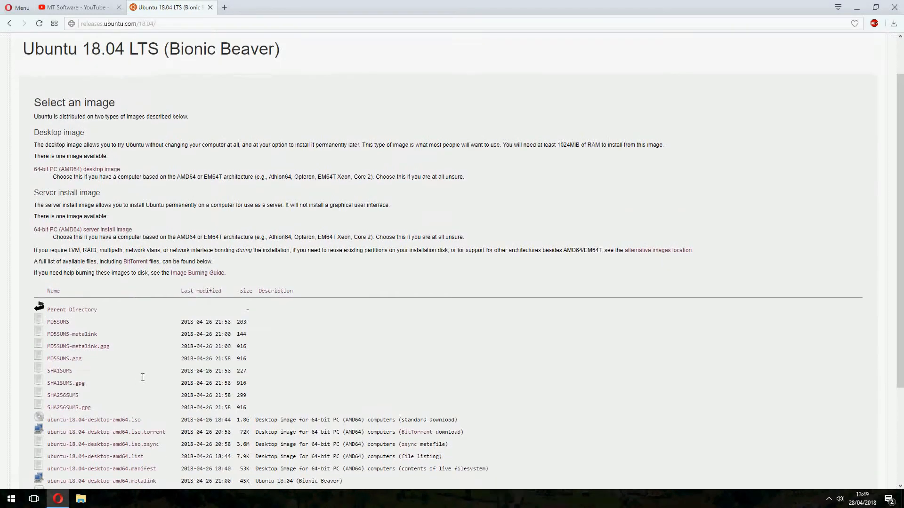
{"action": "scroll", "coordinate": [138, 380], "scroll_direction": "down", "scroll_amount": 1}
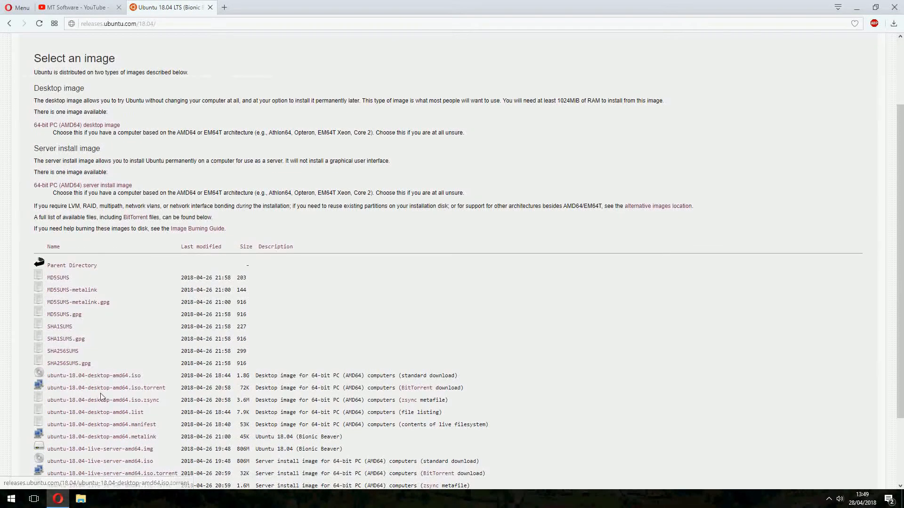
{"action": "scroll", "coordinate": [108, 385], "scroll_direction": "down", "scroll_amount": 1}
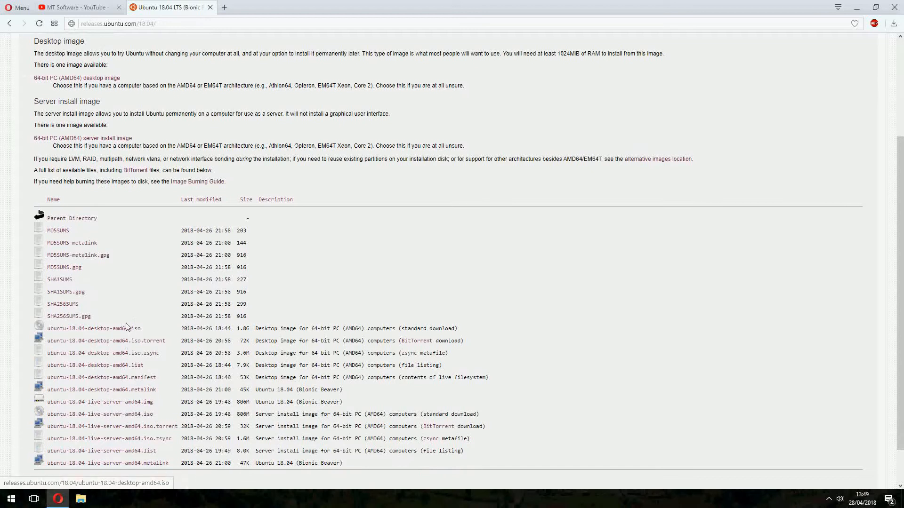
{"action": "left_click", "coordinate": [136, 329]}
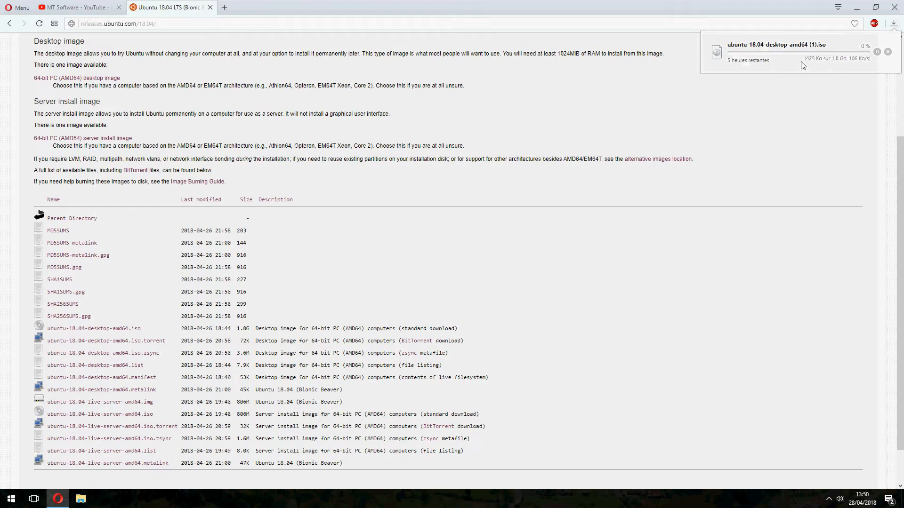
{"action": "left_click", "coordinate": [877, 52]}
{"action": "left_click", "coordinate": [877, 52]}
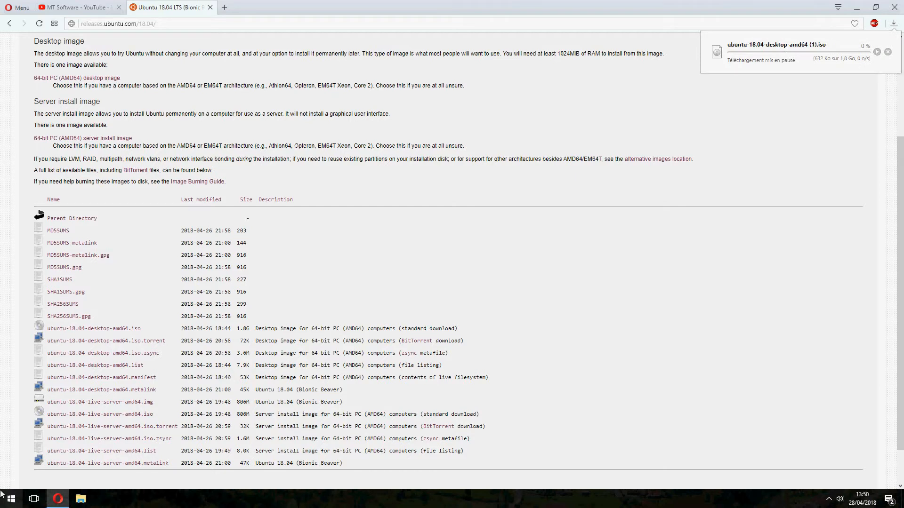
- Open Oracle VM VirtualBox and begin a new virtual machine named "Ubuntu 18.04 LTS" with type Linux and version Ubuntu (64-bit)
{"action": "left_click", "coordinate": [2, 501]}
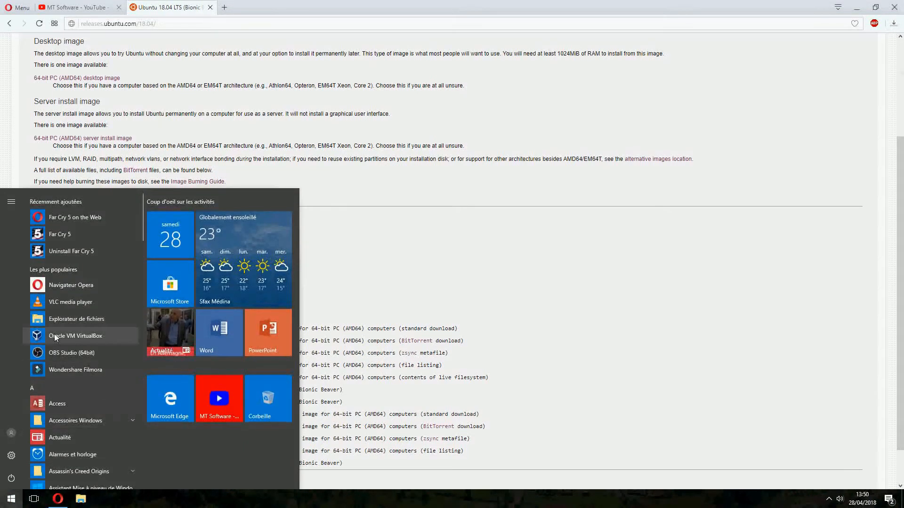
{"action": "left_click", "coordinate": [55, 337]}
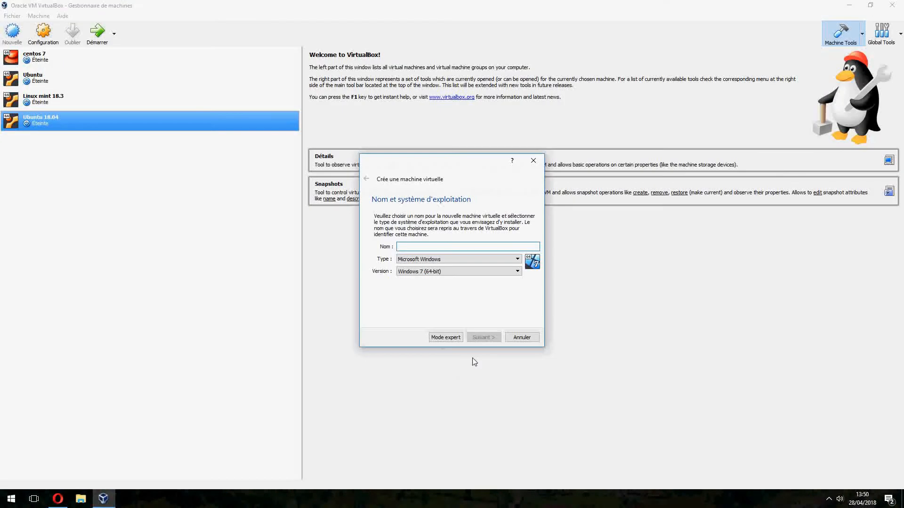
{"action": "type", "text": "Ubuntu 18.04 LTS"}
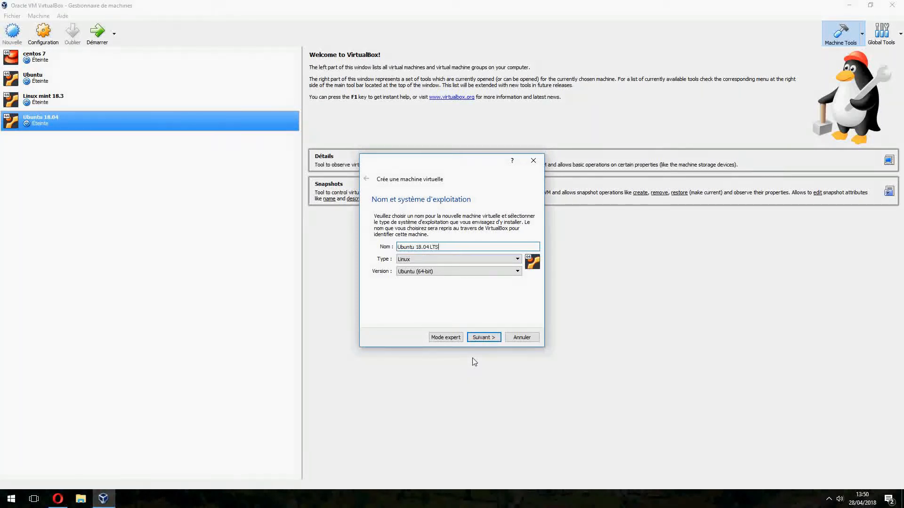
{"action": "left_click", "coordinate": [490, 338]}
- Increase the new virtual machine's memory allocation above the preset amount
{"action": "left_click", "coordinate": [421, 252]}
{"action": "left_click", "coordinate": [422, 252]}
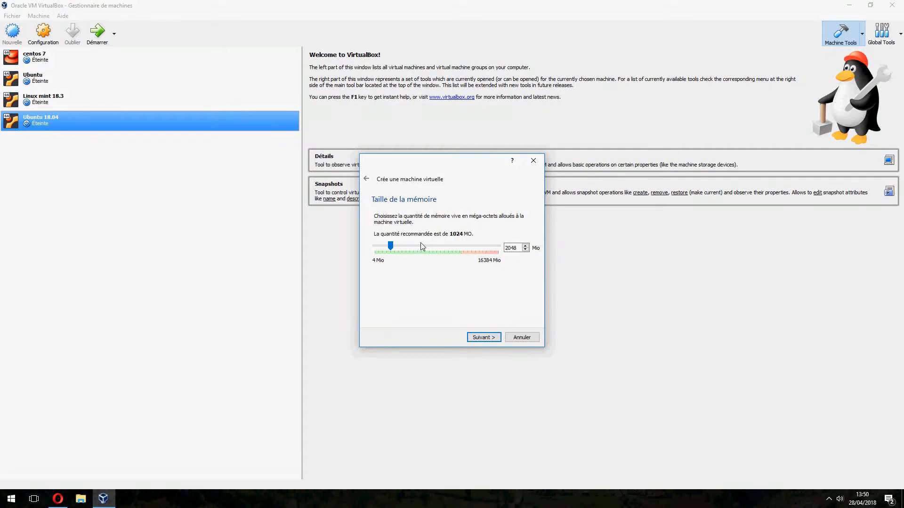
{"action": "left_click", "coordinate": [421, 252]}
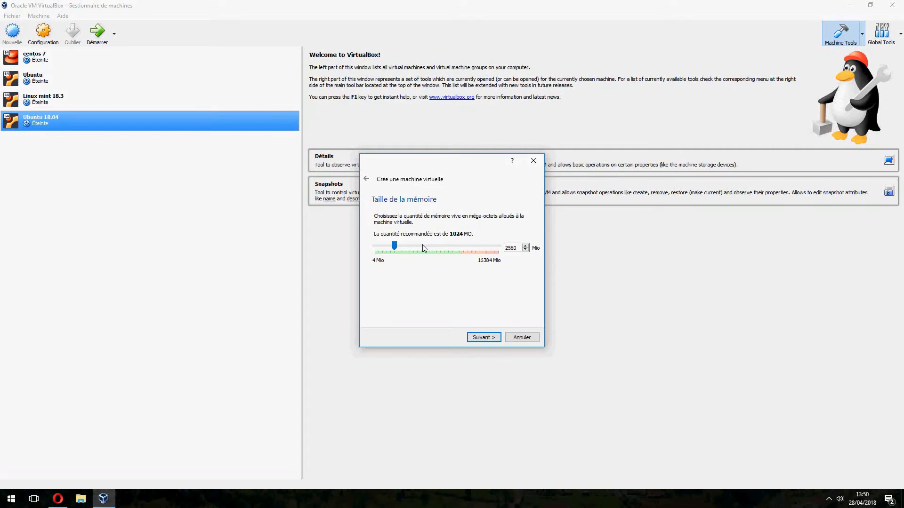
{"action": "left_click", "coordinate": [479, 338]}
- Create a dynamically allocated VDI virtual hard disk of about 86 GB for the new machine
{"action": "left_click", "coordinate": [492, 337]}
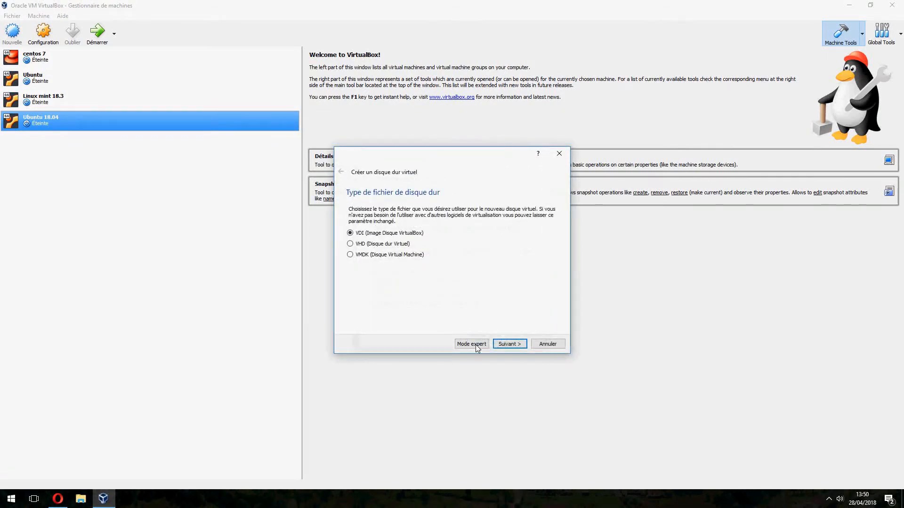
{"action": "left_click", "coordinate": [511, 344]}
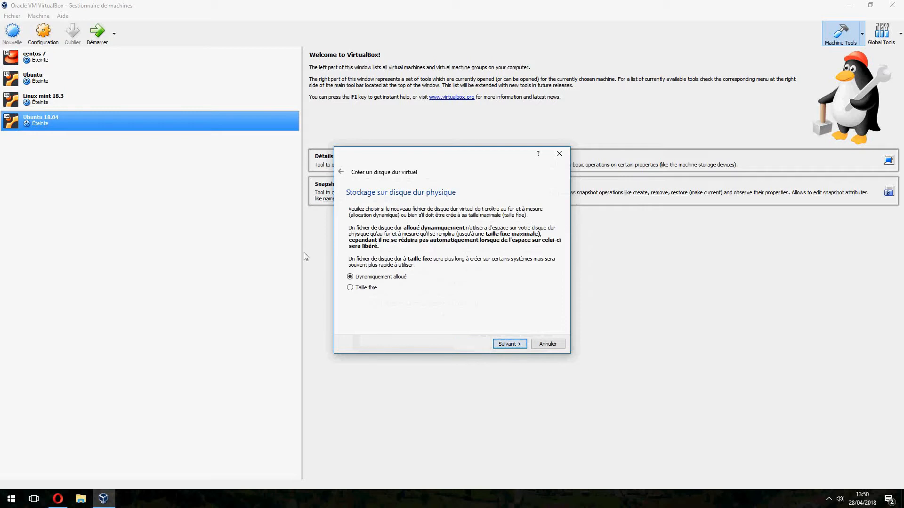
{"action": "left_click", "coordinate": [499, 344]}
{"action": "left_click", "coordinate": [483, 267]}
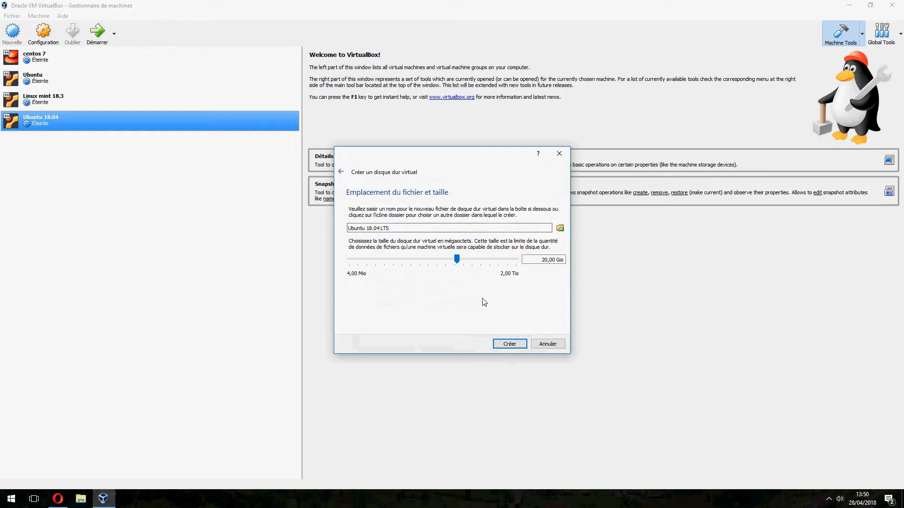
{"action": "left_click", "coordinate": [482, 262]}
{"action": "left_click", "coordinate": [482, 262]}
{"action": "left_click", "coordinate": [515, 343]}
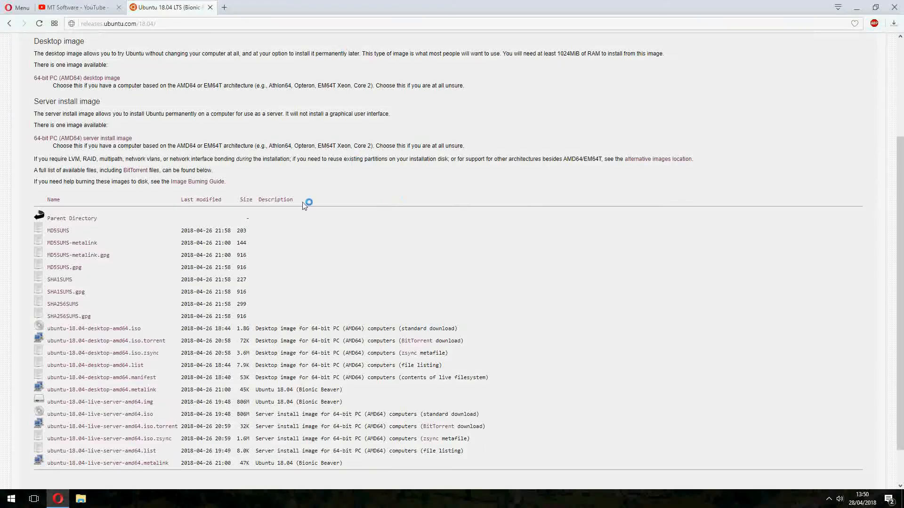
- Boot the Ubuntu 18.04 LTS machine from ubuntu-18.04-desktop-amd64.iso in the Téléchargements folder and maximize its window
{"action": "scroll", "coordinate": [372, 226], "scroll_direction": "up", "scroll_amount": 1}
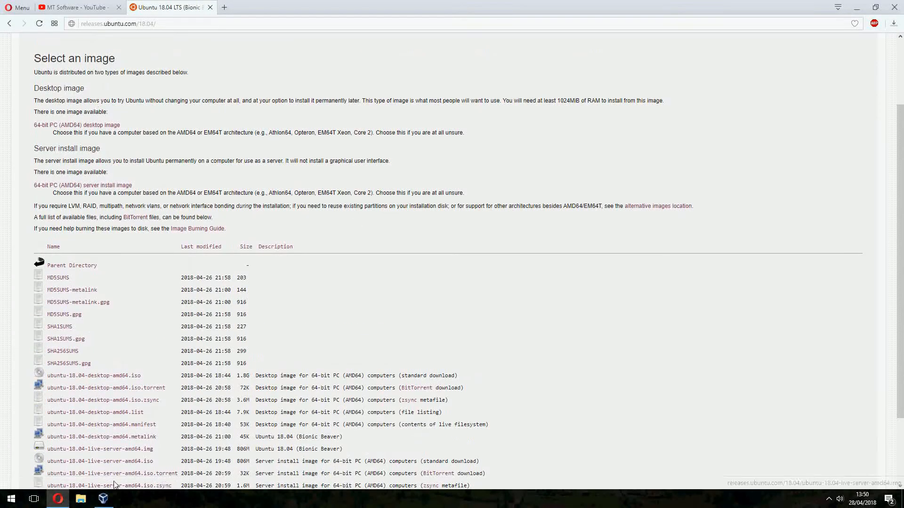
{"action": "left_click", "coordinate": [103, 498]}
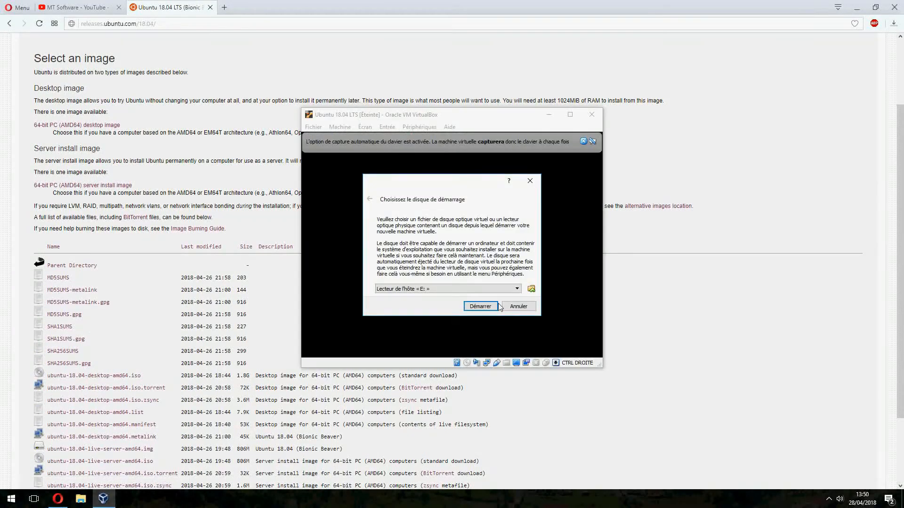
{"action": "left_click", "coordinate": [531, 289]}
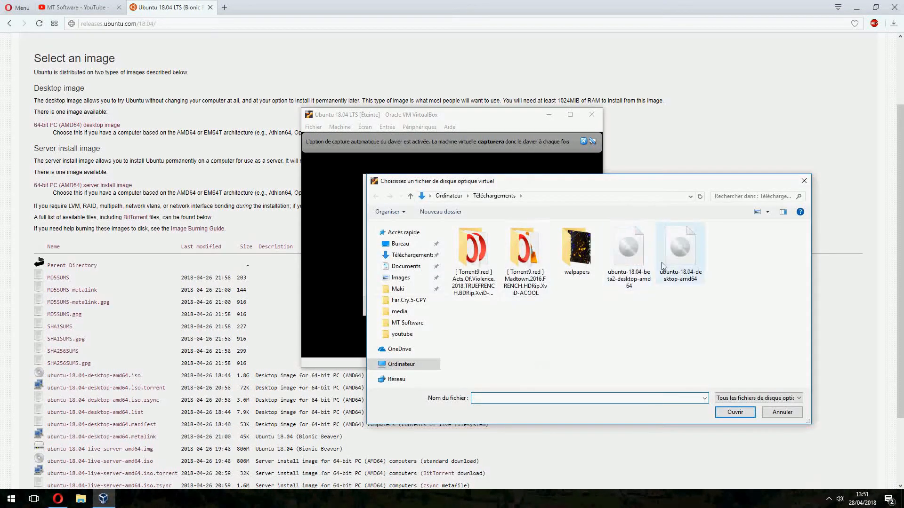
{"action": "left_click", "coordinate": [411, 254]}
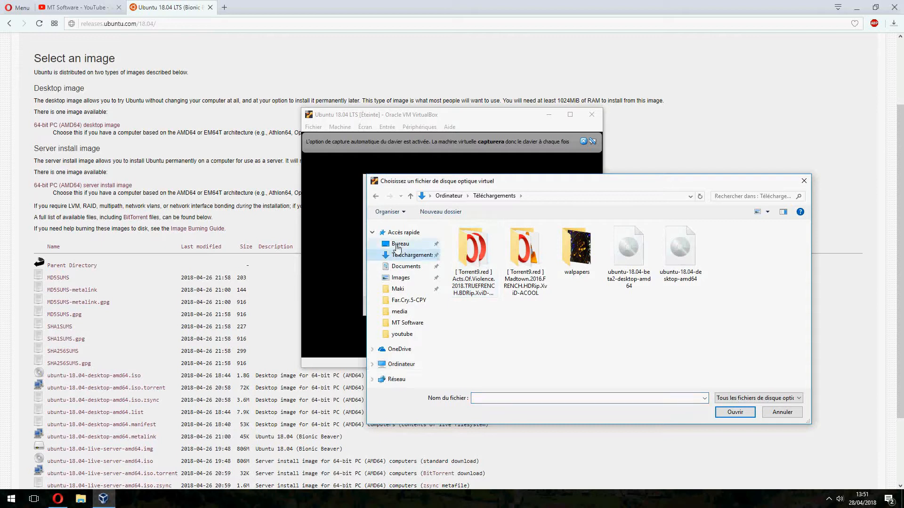
{"action": "left_click", "coordinate": [621, 264]}
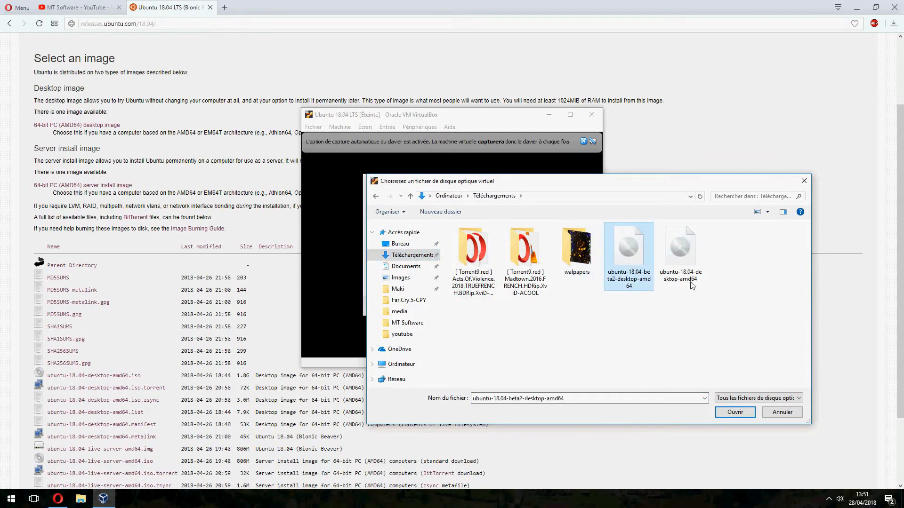
{"action": "left_click", "coordinate": [693, 255]}
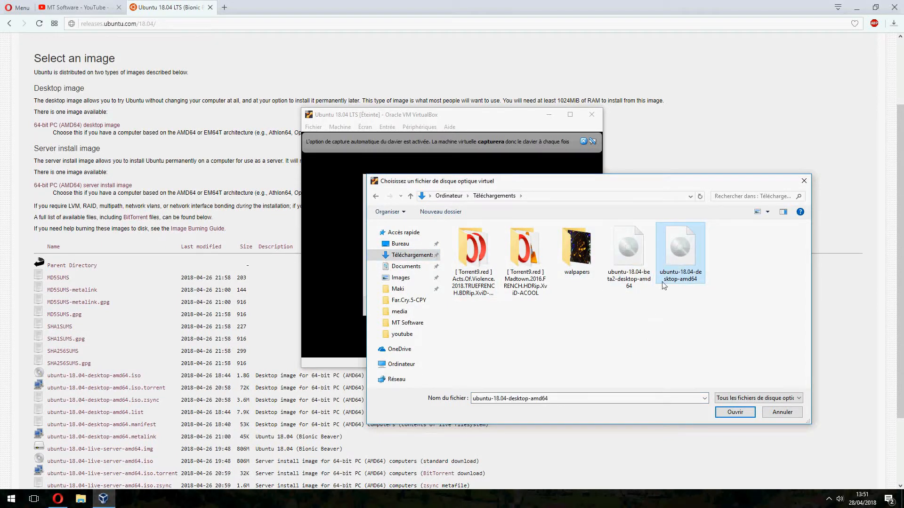
{"action": "double_click", "coordinate": [679, 254]}
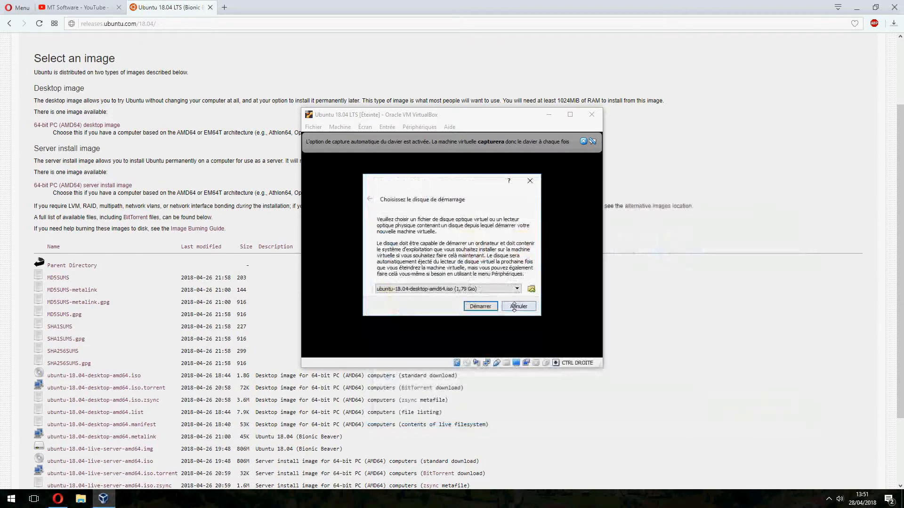
{"action": "left_click", "coordinate": [481, 307]}
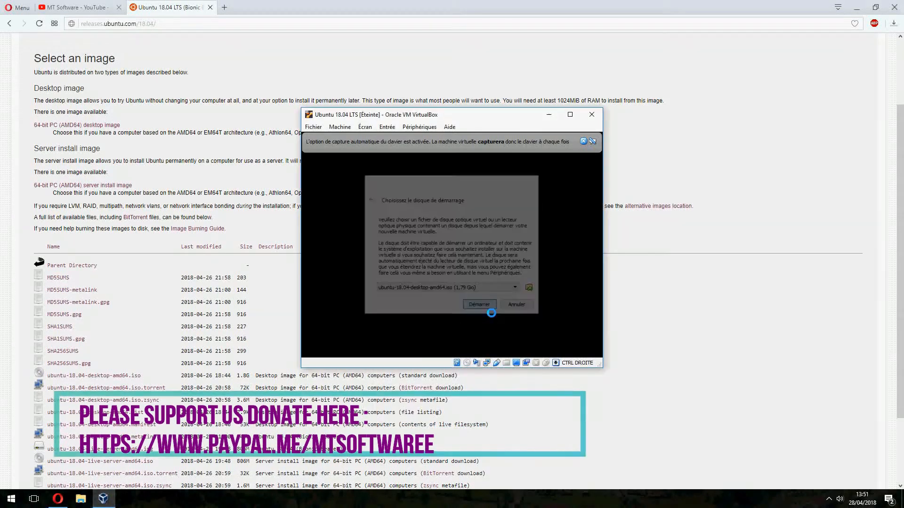
{"action": "left_click", "coordinate": [584, 142]}
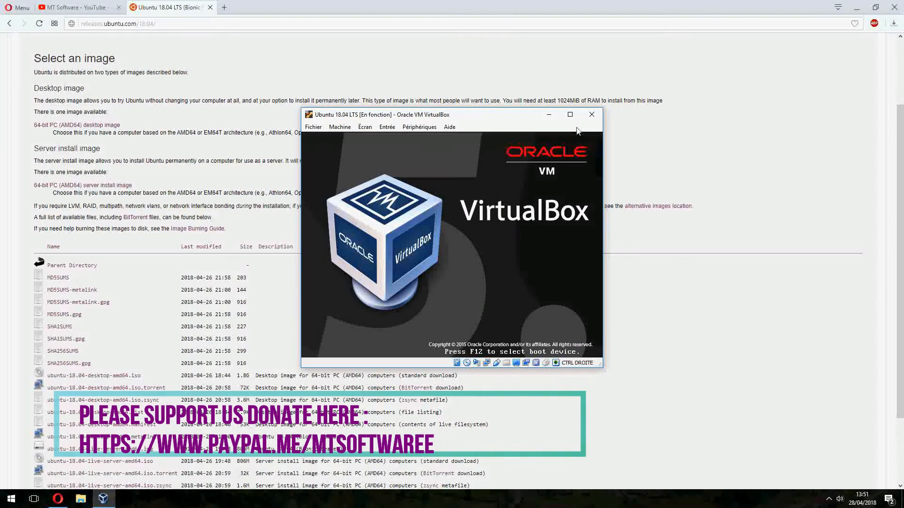
{"action": "left_click", "coordinate": [569, 115]}
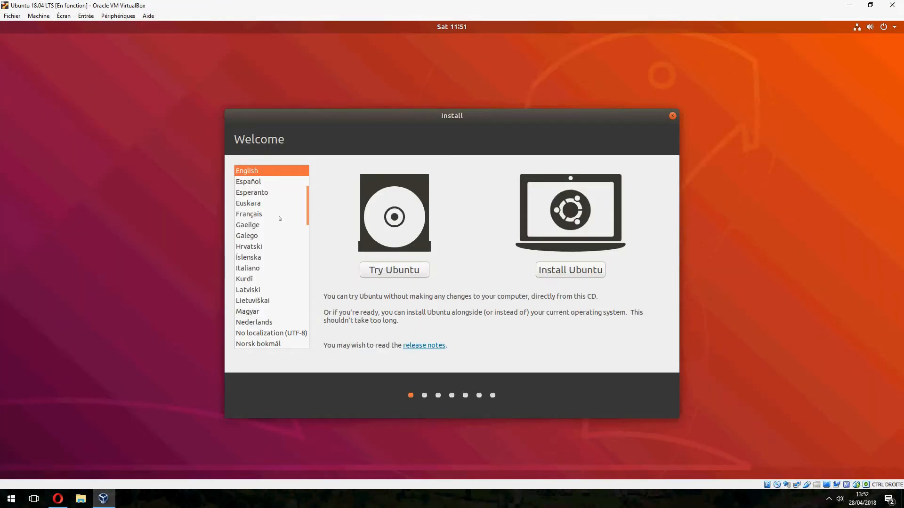
- Start the Ubuntu installation in English and set the keyboard layout to French - French (AZERTY)
{"action": "left_click", "coordinate": [570, 269]}
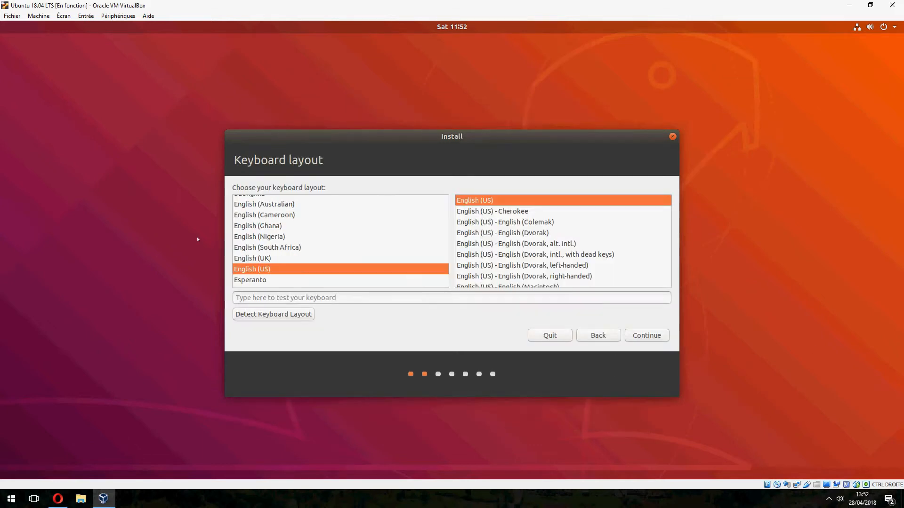
{"action": "left_click", "coordinate": [288, 278]}
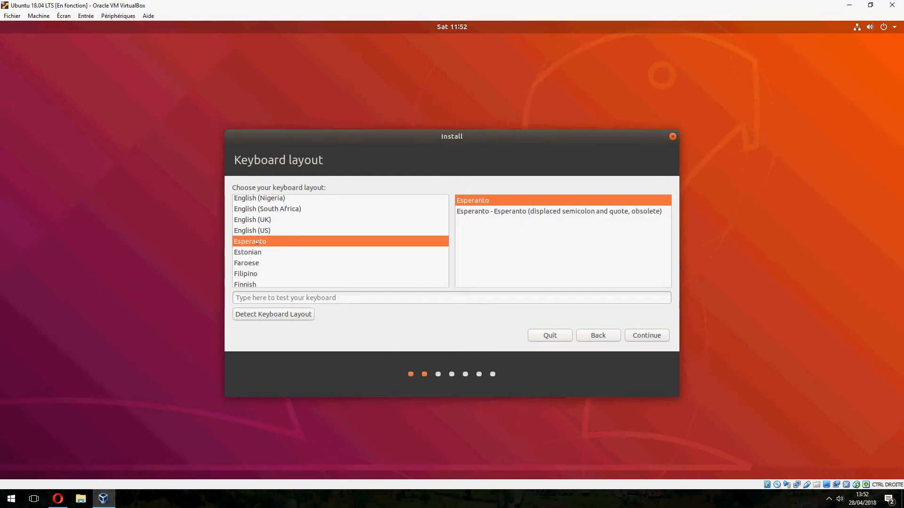
{"action": "left_click", "coordinate": [261, 252]}
{"action": "left_click", "coordinate": [264, 283]}
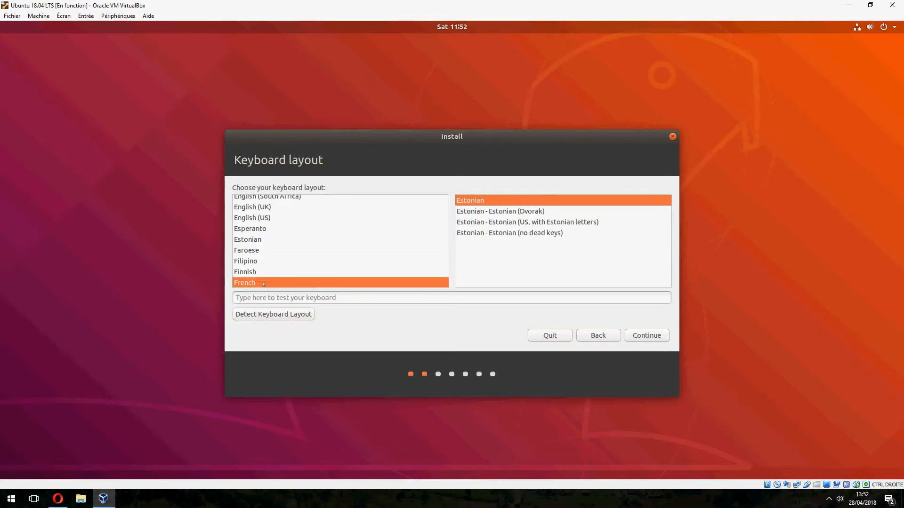
{"action": "left_click", "coordinate": [503, 211]}
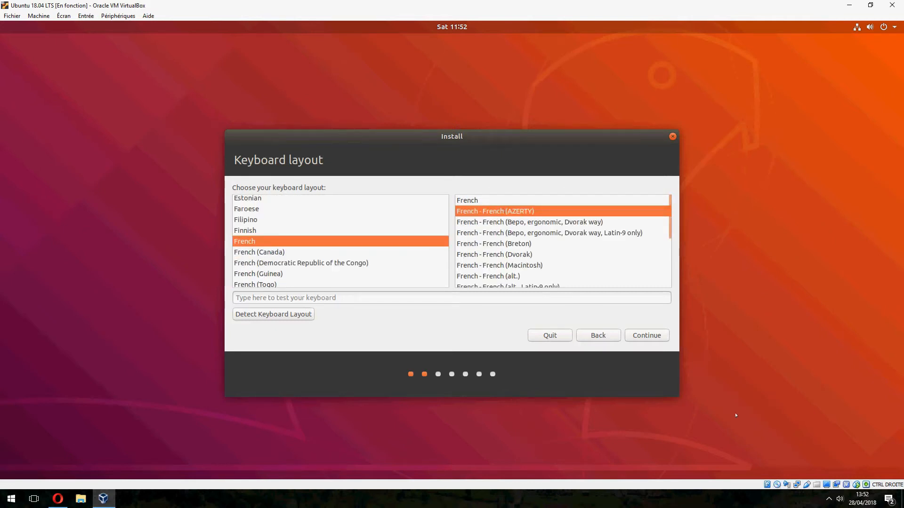
{"action": "left_click", "coordinate": [664, 336]}
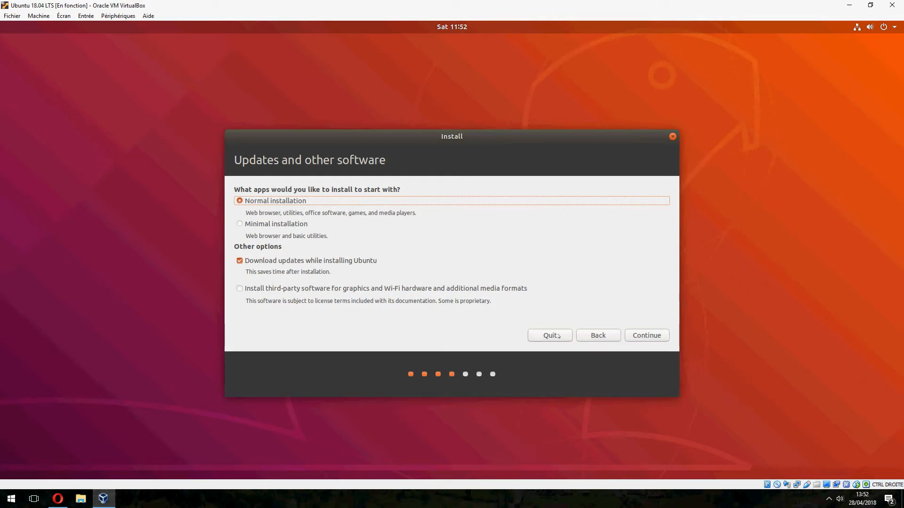
- Accept the normal installation with updates downloaded during install, and choose "Something else" as the installation type
{"action": "left_click", "coordinate": [647, 336]}
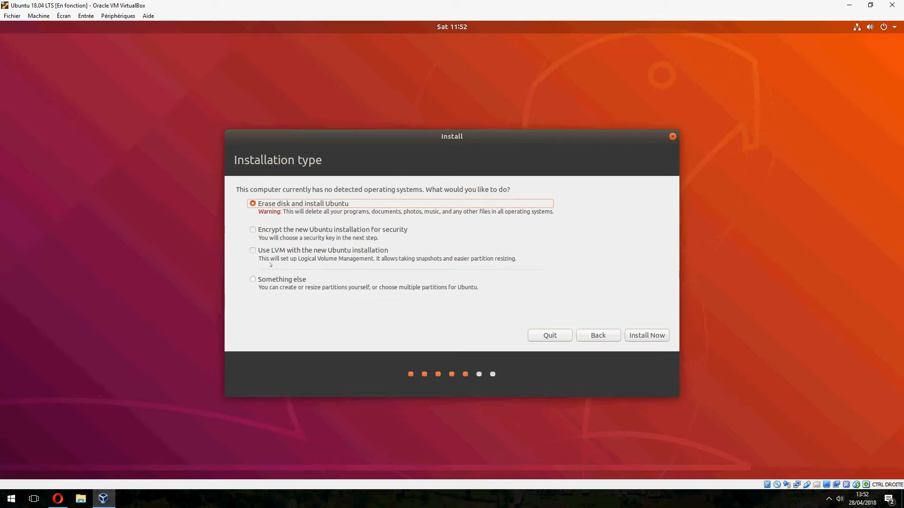
{"action": "left_click", "coordinate": [281, 280]}
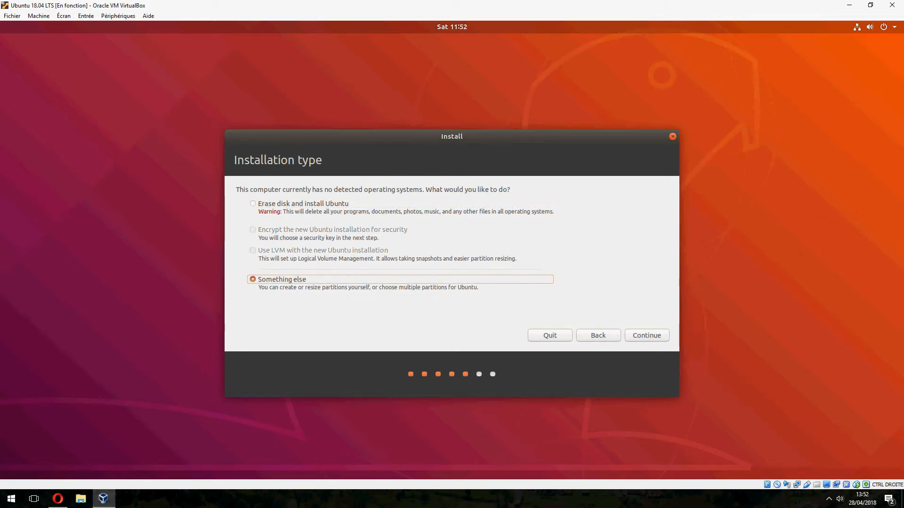
{"action": "left_click", "coordinate": [650, 335]}
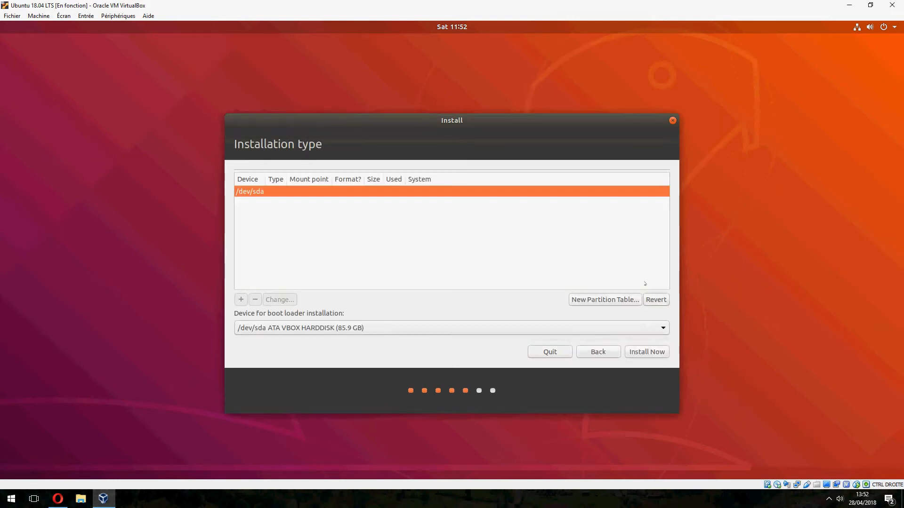
- Create a new empty partition table on /dev/sda
{"action": "left_click", "coordinate": [607, 300]}
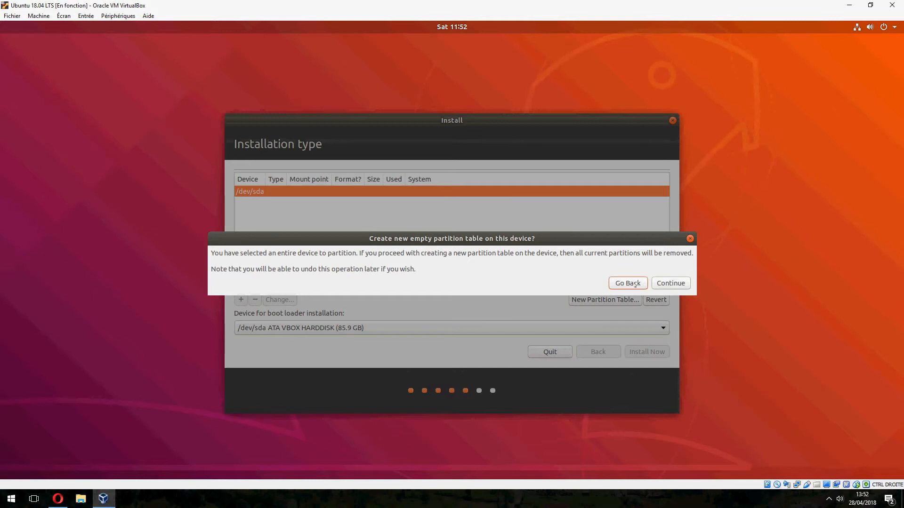
{"action": "left_click", "coordinate": [668, 283]}
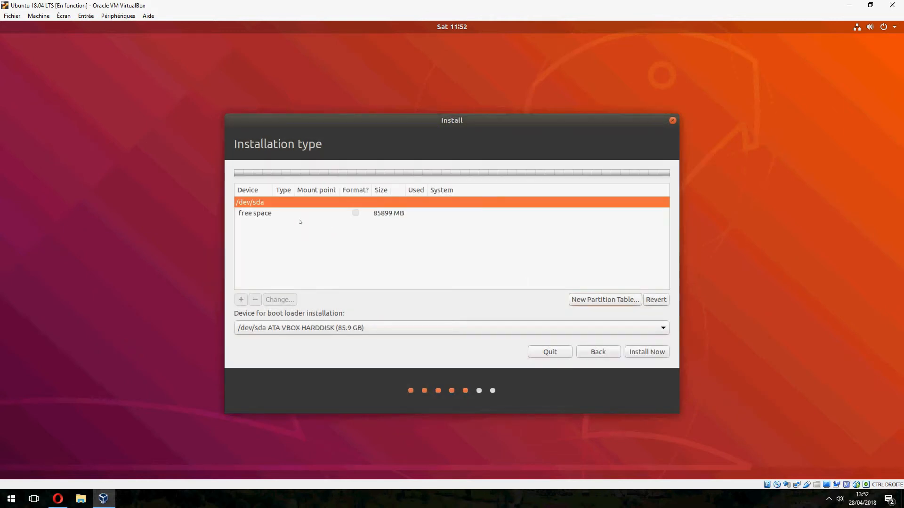
- Create a 10000 MB primary Ext4 partition in the free space with / as its mount point
{"action": "double_click", "coordinate": [298, 228]}
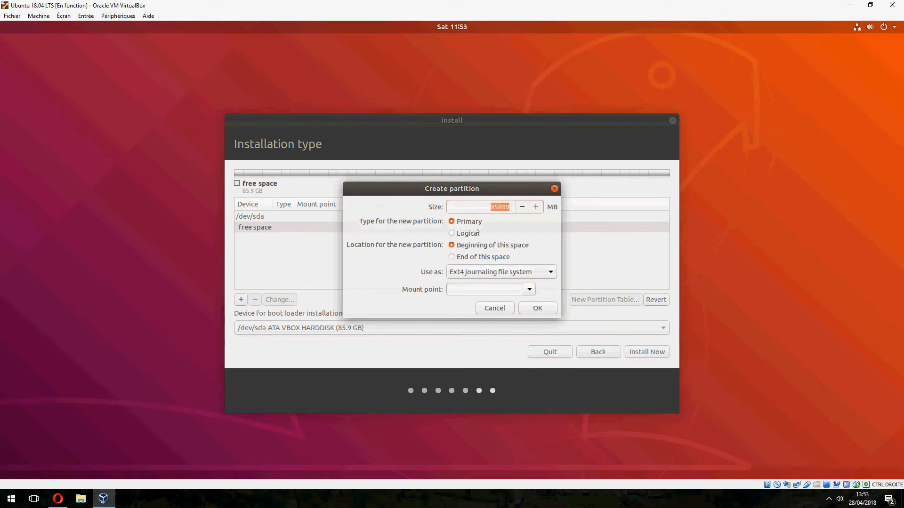
{"action": "key", "text": "Right"}
{"action": "key", "text": "BackSpace"}
{"action": "key", "text": "BackSpace"}
{"action": "key", "text": "BackSpace"}
{"action": "key", "text": "BackSpace"}
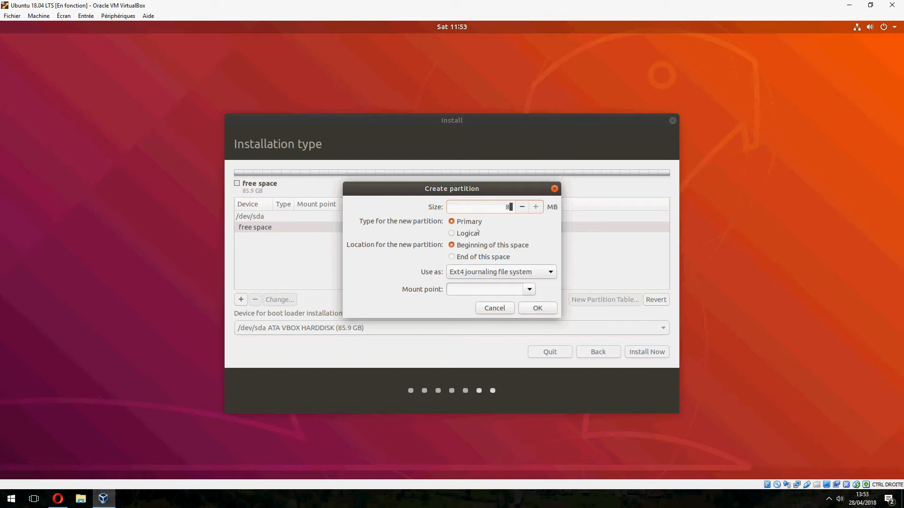
{"action": "type", "text": "10000"}
{"action": "left_click", "coordinate": [528, 289]}
{"action": "left_click", "coordinate": [513, 304]}
{"action": "left_click", "coordinate": [545, 311]}
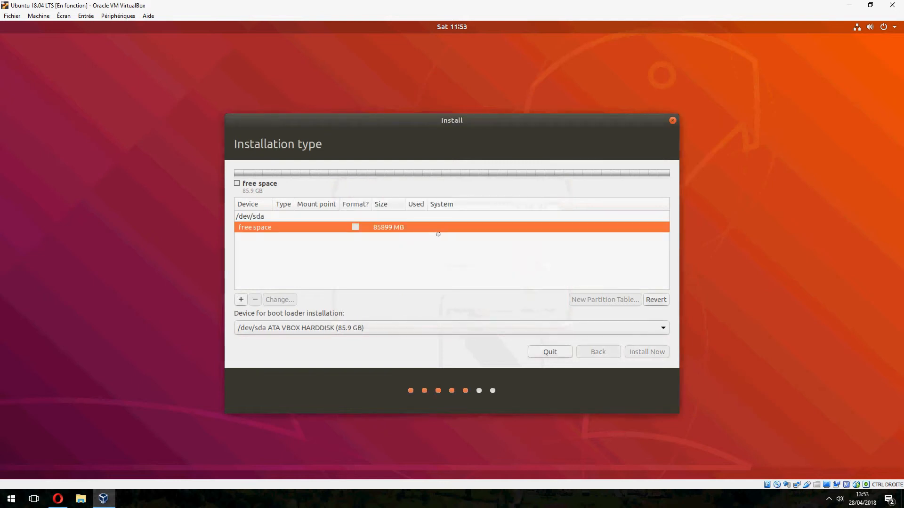
- Change the use of the /dev/sda1 partition to swap area
{"action": "double_click", "coordinate": [300, 229]}
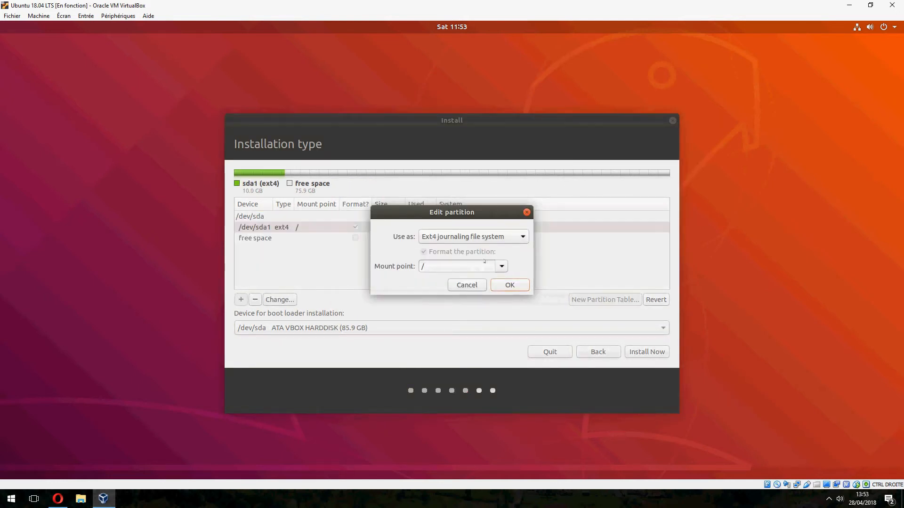
{"action": "left_click", "coordinate": [476, 236]}
{"action": "left_click", "coordinate": [492, 342]}
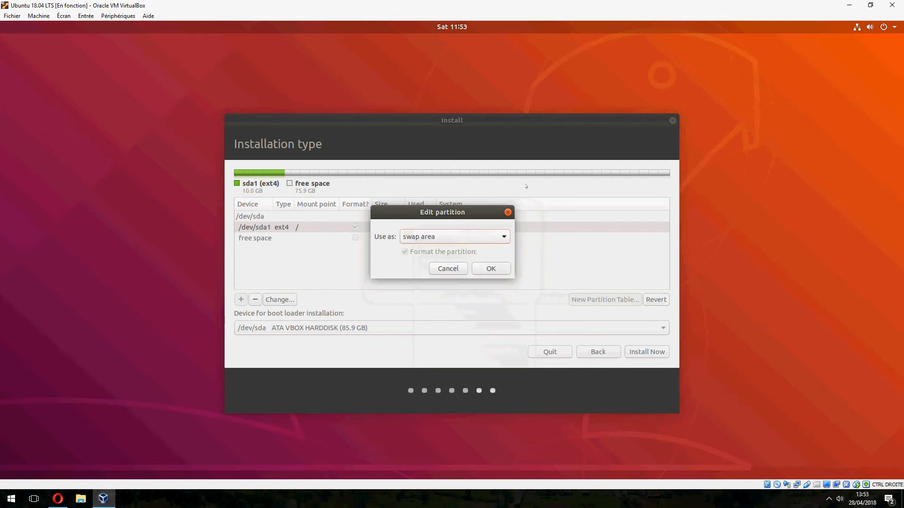
{"action": "left_click", "coordinate": [484, 272]}
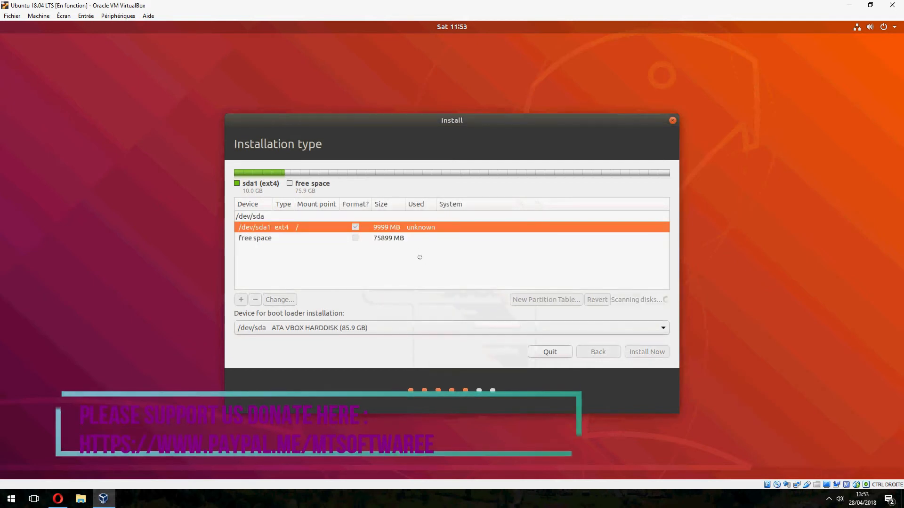
- Delete the swap partition /dev/sda1
{"action": "double_click", "coordinate": [296, 233]}
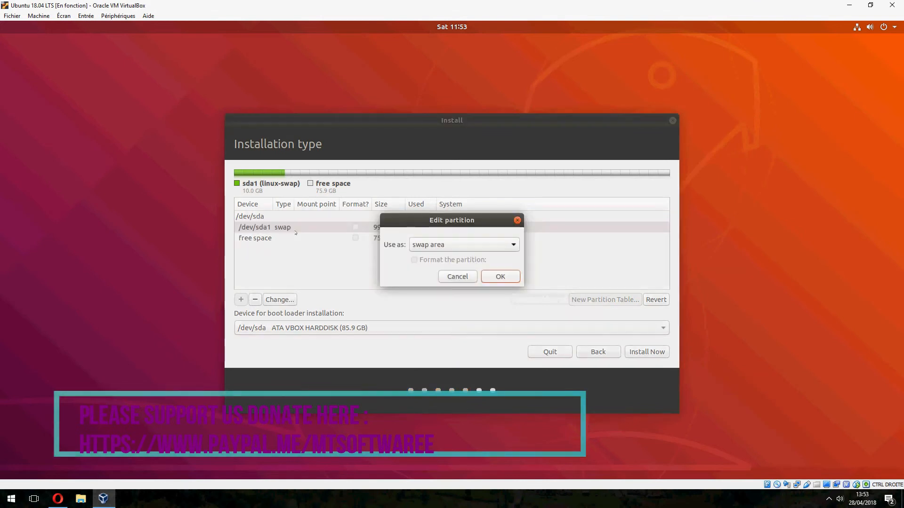
{"action": "left_click", "coordinate": [462, 277]}
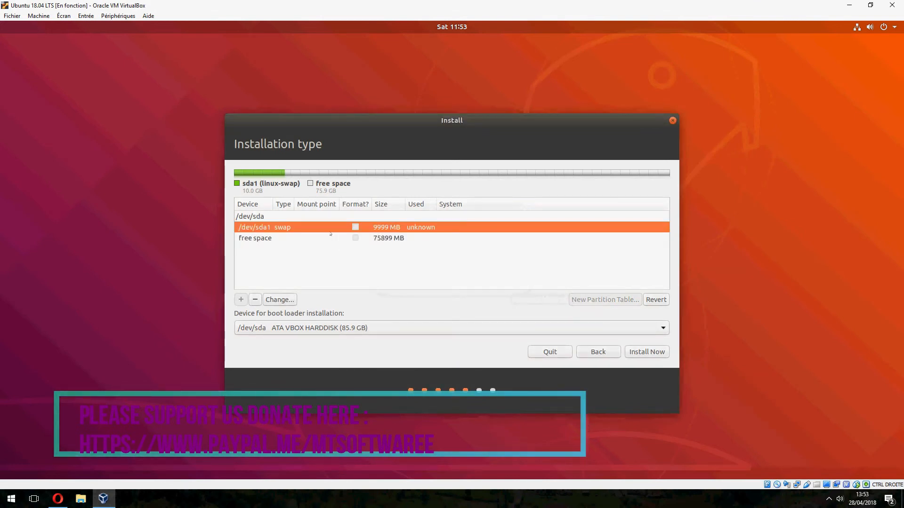
{"action": "right_click", "coordinate": [316, 229]}
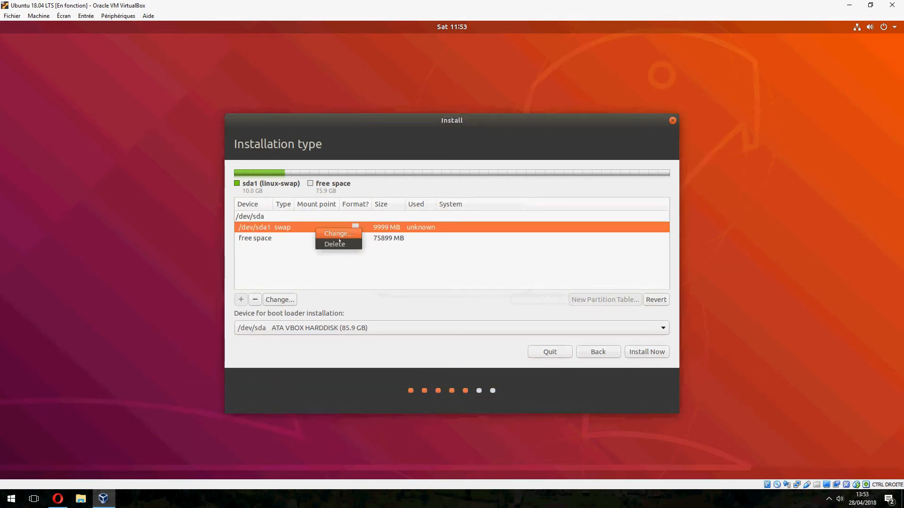
{"action": "left_click", "coordinate": [342, 245]}
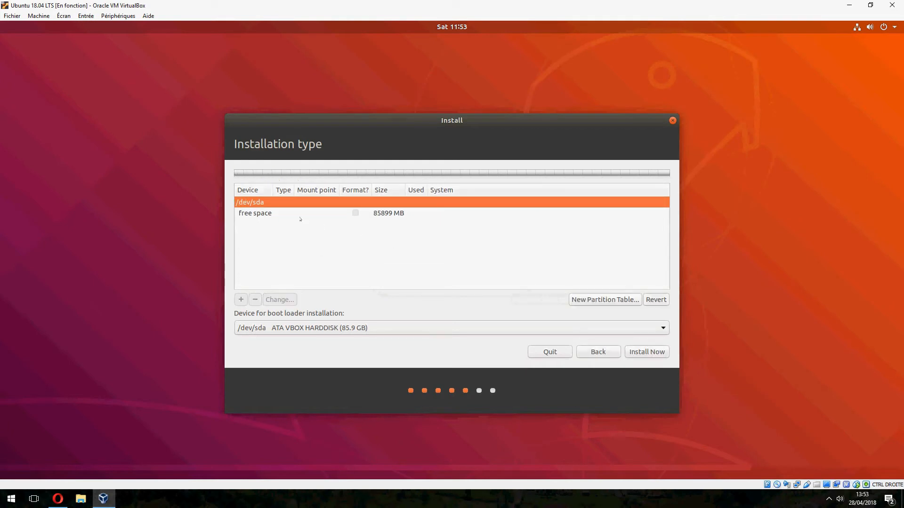
- Create a 10000 MB primary Ext4 root partition at the beginning of the free space, mounted at /
{"action": "double_click", "coordinate": [298, 229]}
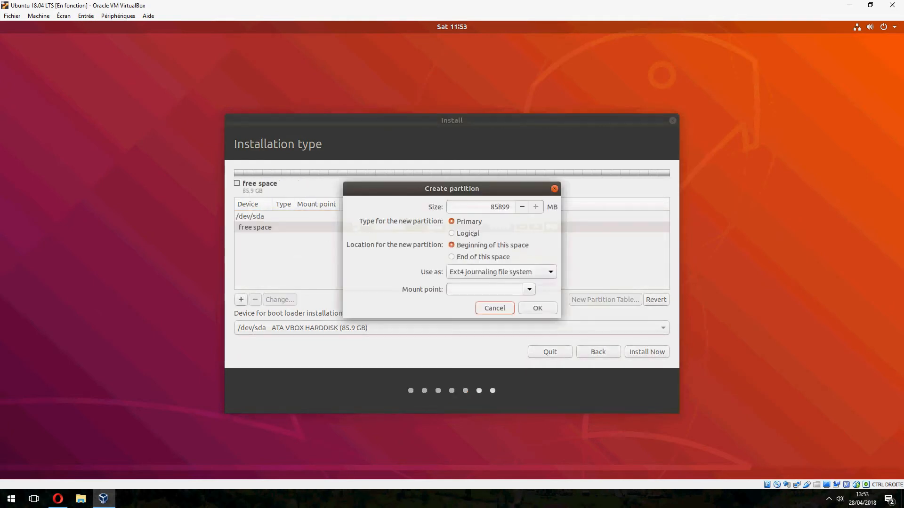
{"action": "double_click", "coordinate": [499, 208]}
{"action": "type", "text": "10000"}
{"action": "left_click", "coordinate": [530, 290]}
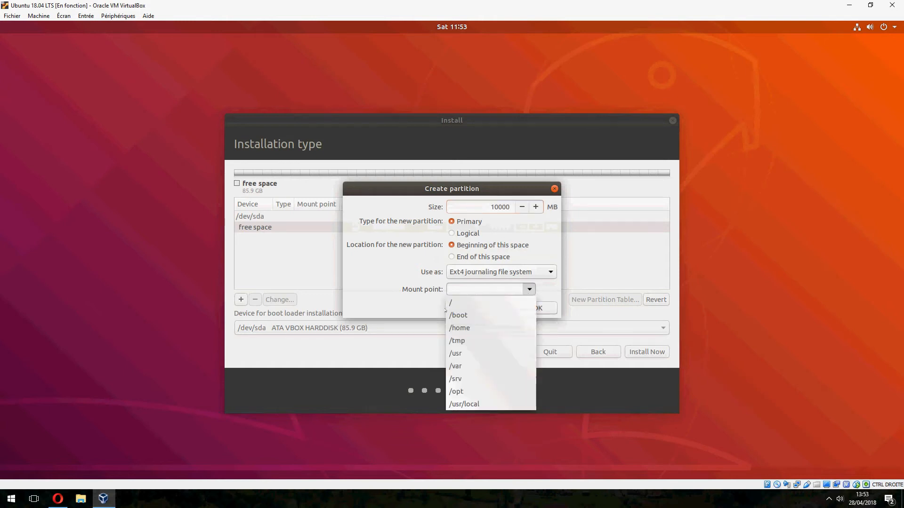
{"action": "left_click", "coordinate": [509, 302]}
{"action": "left_click", "coordinate": [538, 308]}
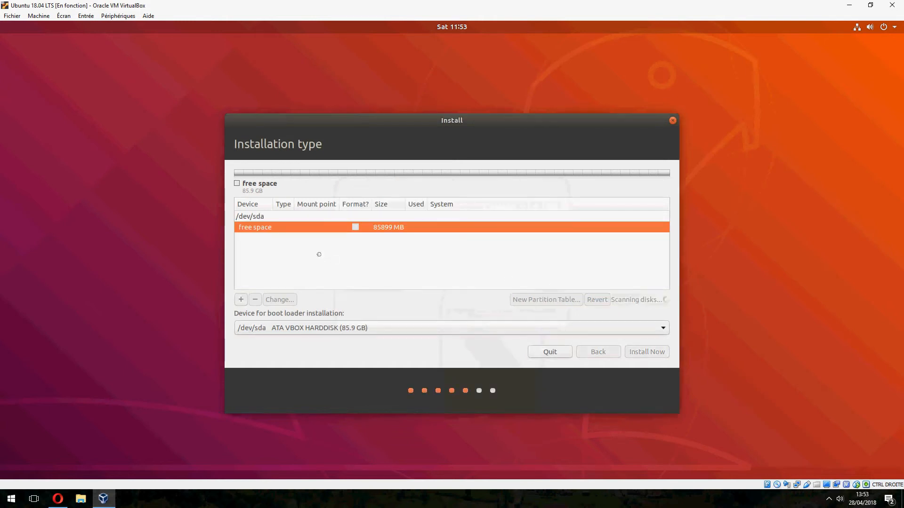
- Create a 6000 MB logical swap area at the beginning of the remaining free space
{"action": "left_click", "coordinate": [260, 228]}
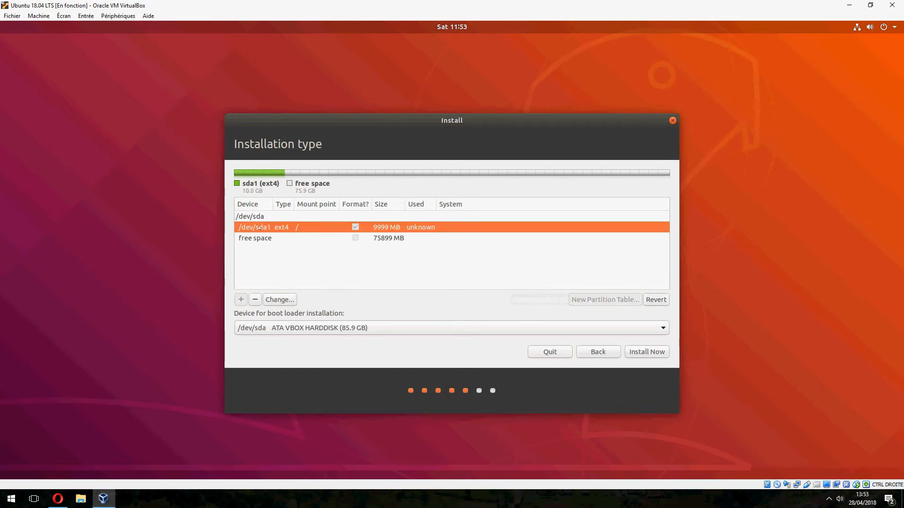
{"action": "left_click", "coordinate": [267, 241]}
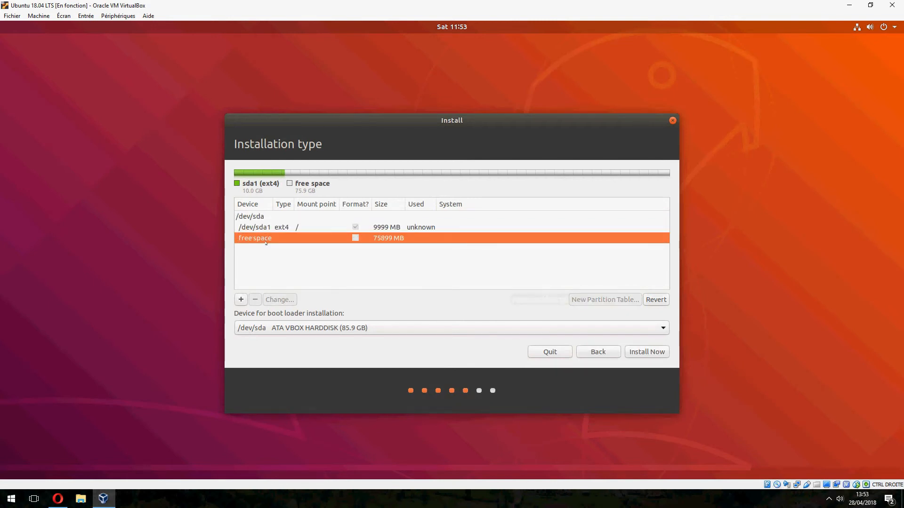
{"action": "double_click", "coordinate": [264, 241]}
{"action": "double_click", "coordinate": [500, 209]}
{"action": "left_click", "coordinate": [505, 274]}
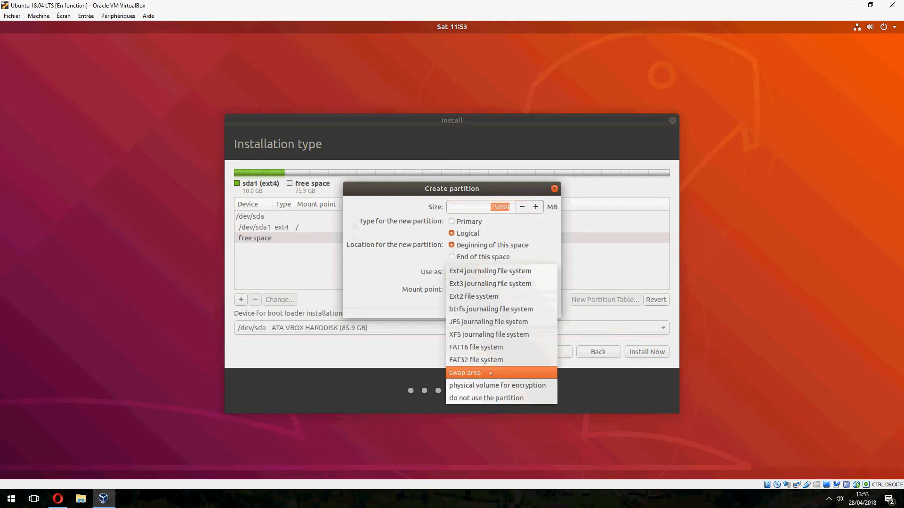
{"action": "left_click", "coordinate": [490, 372]}
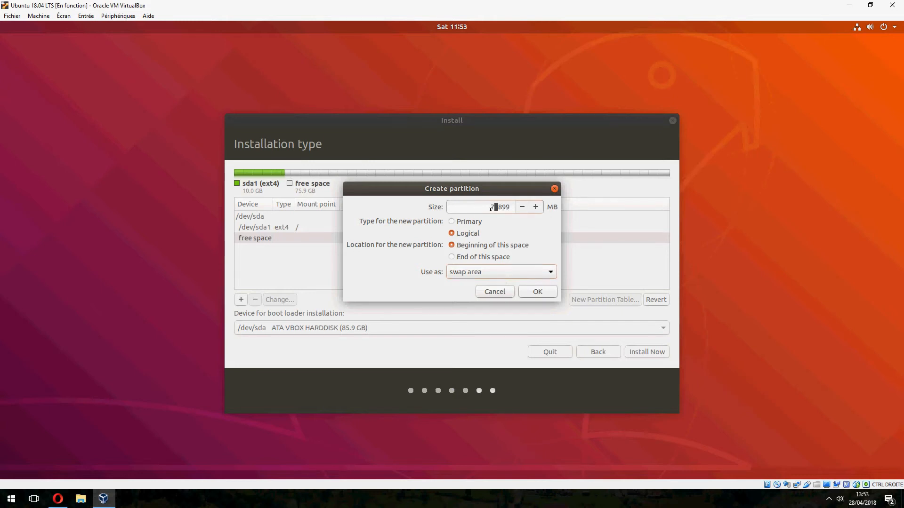
{"action": "type", "text": "600"}
{"action": "left_click", "coordinate": [537, 292]}
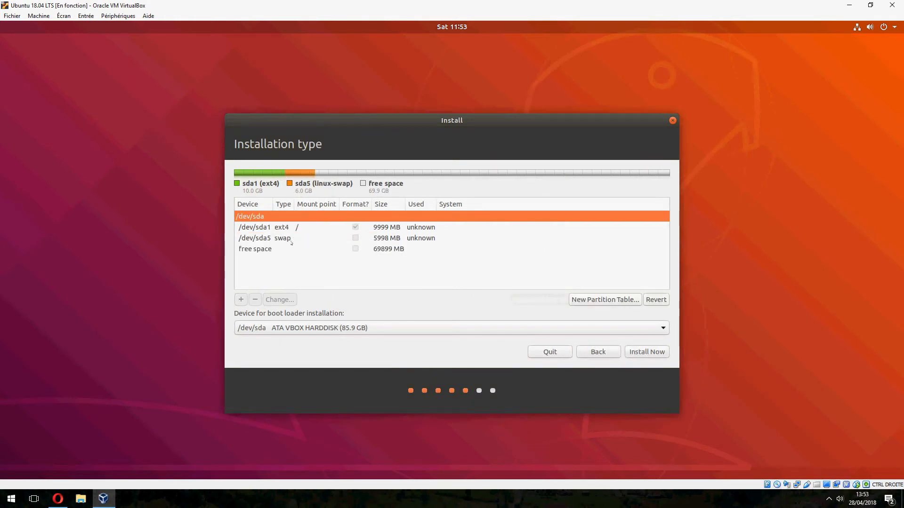
- Create a logical Ext4 partition mounted at /home using all 69899 MB of the remaining free space
{"action": "left_click", "coordinate": [291, 239]}
{"action": "left_click", "coordinate": [287, 250]}
{"action": "double_click", "coordinate": [283, 251]}
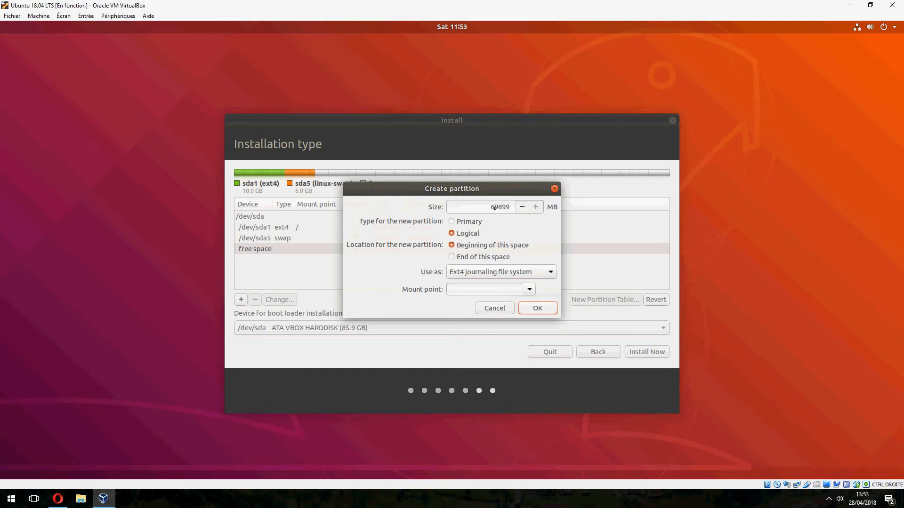
{"action": "left_click_drag", "start_coordinate": [493, 207], "coordinate": [490, 207]}
{"action": "left_click", "coordinate": [529, 289]}
{"action": "left_click", "coordinate": [488, 328]}
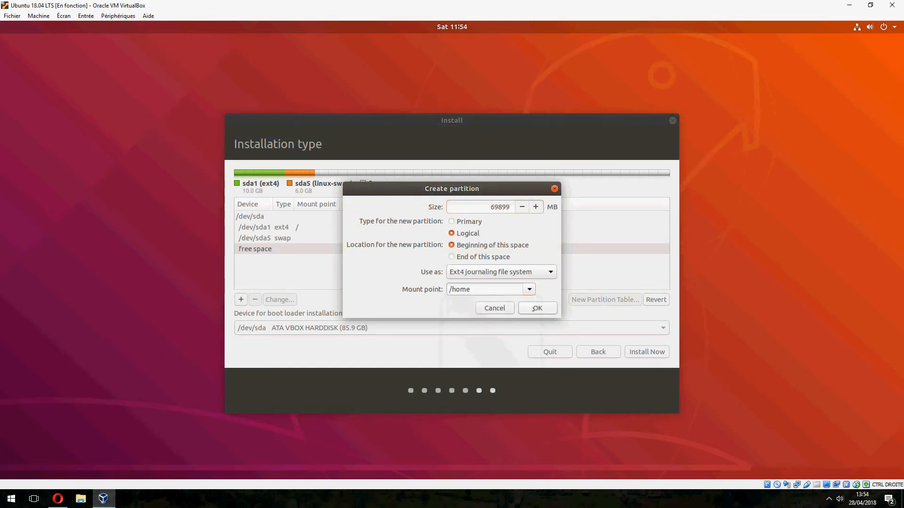
{"action": "left_click", "coordinate": [544, 308]}
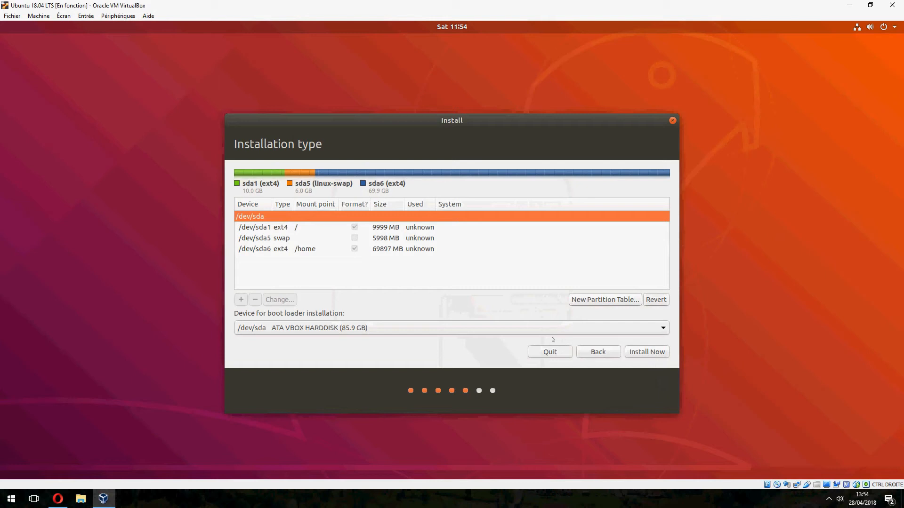
- Start the installation with this partition layout, accepting the disk changes, and keep Tunis as the location
{"action": "left_click", "coordinate": [659, 357]}
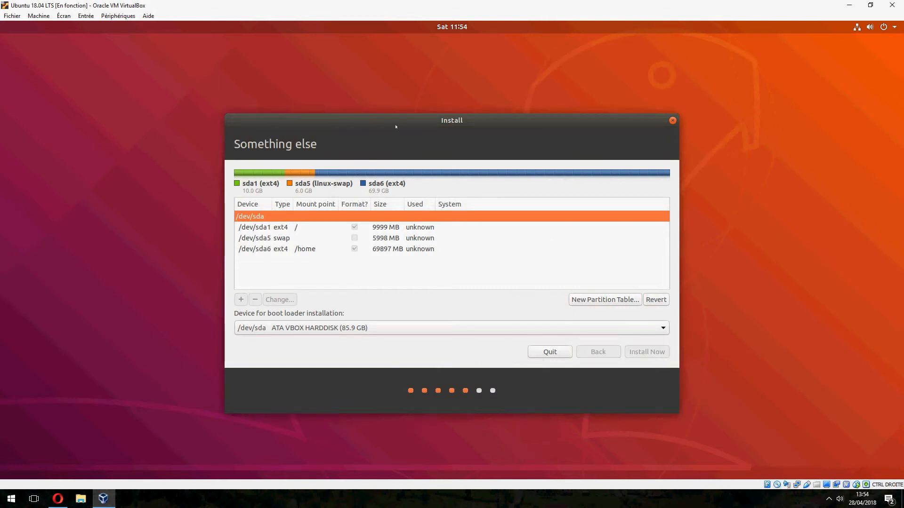
{"action": "left_click", "coordinate": [631, 312]}
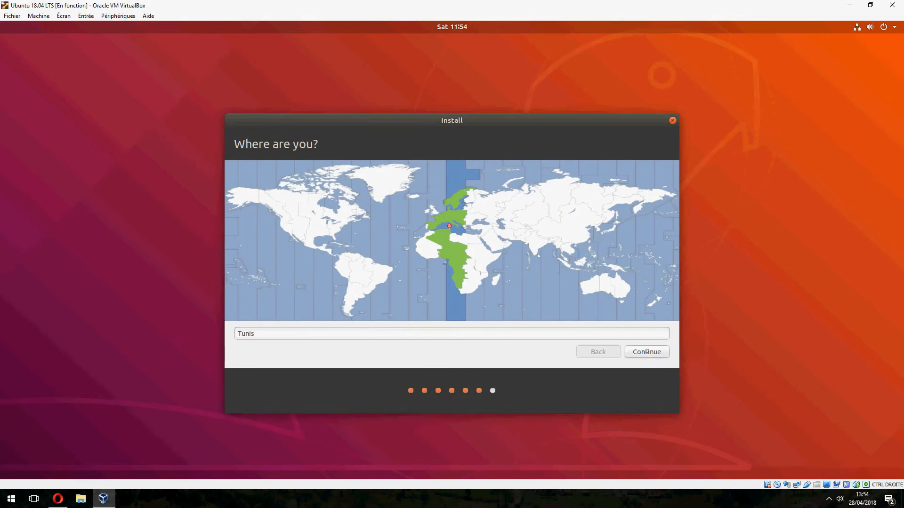
{"action": "left_click", "coordinate": [646, 352]}
- Set up the user account mtsoftware, enter and confirm the account password, and require it to log in
{"action": "type", "text": "mtsoftware"}
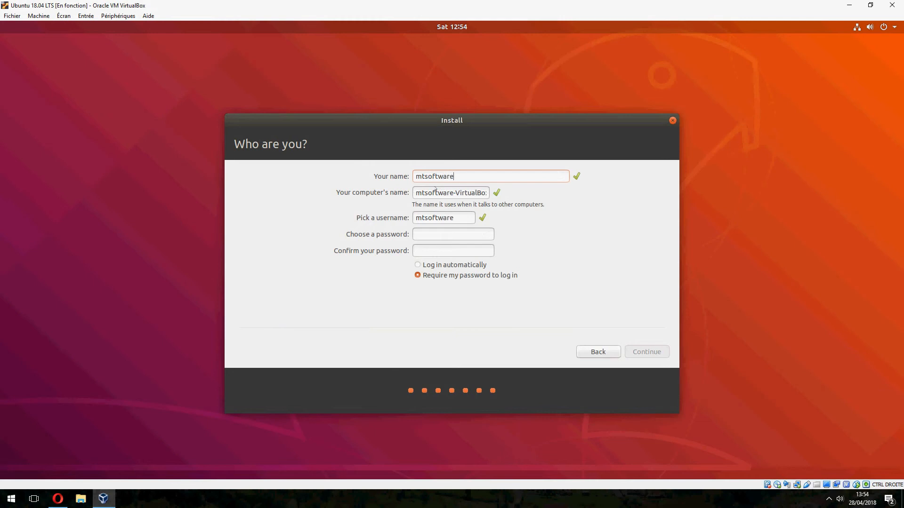
{"action": "type", "text": "123123"}
{"action": "left_click", "coordinate": [658, 353]}
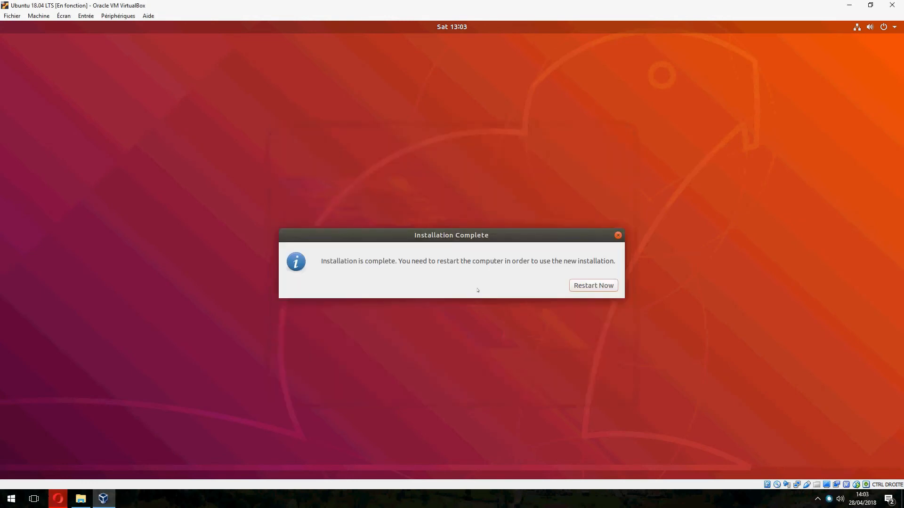
- Restart the virtual machine after the installation and continue past the request to remove the installation medium
{"action": "left_click", "coordinate": [595, 288]}
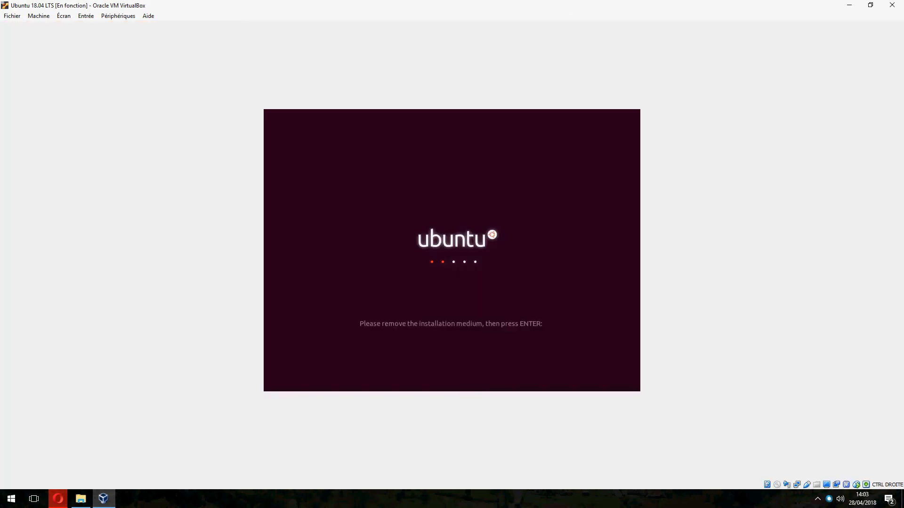
{"action": "key", "text": "Return"}
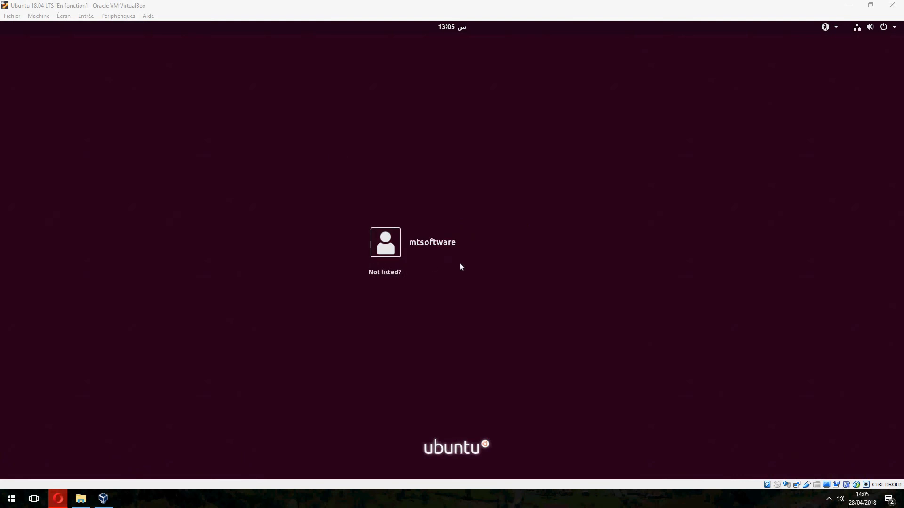
- Sign in to Ubuntu as mtsoftware with the account password
{"action": "left_click", "coordinate": [462, 246]}
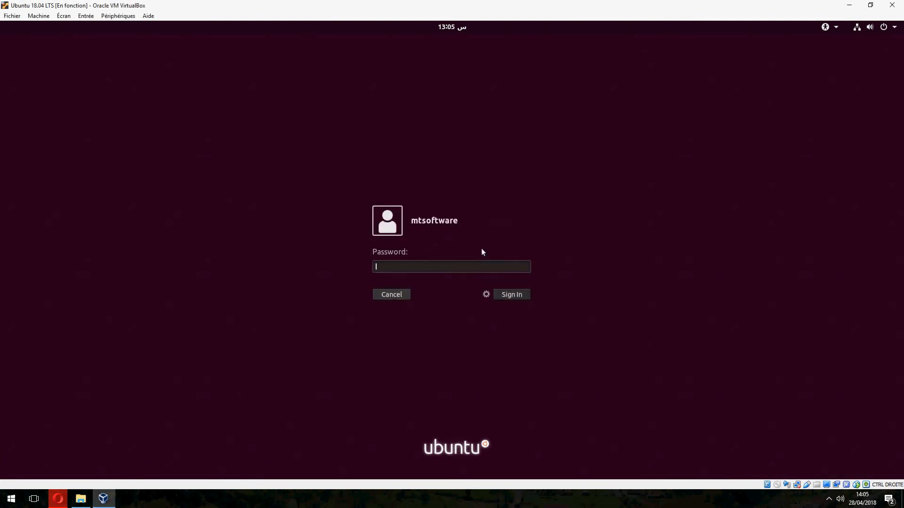
{"action": "type", "text": "•••"}
{"action": "left_click", "coordinate": [484, 294]}
{"action": "left_click", "coordinate": [487, 293]}
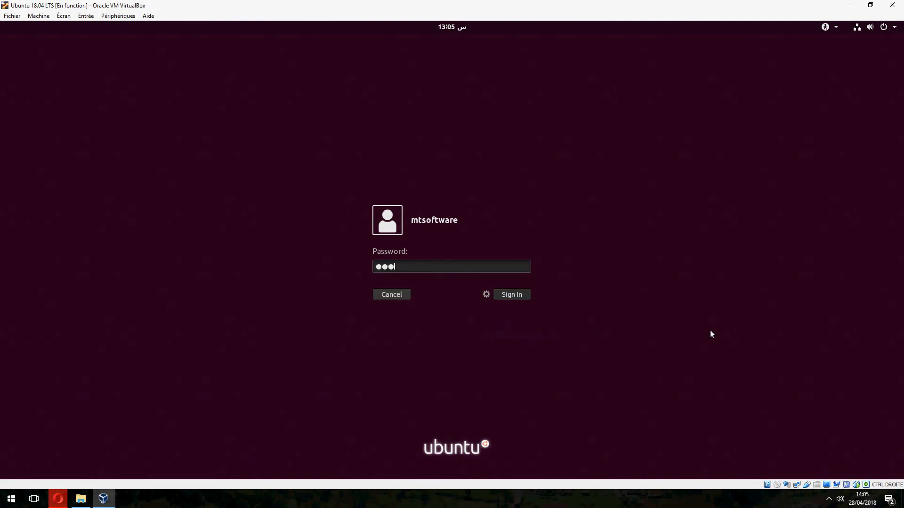
{"action": "left_click", "coordinate": [514, 297]}
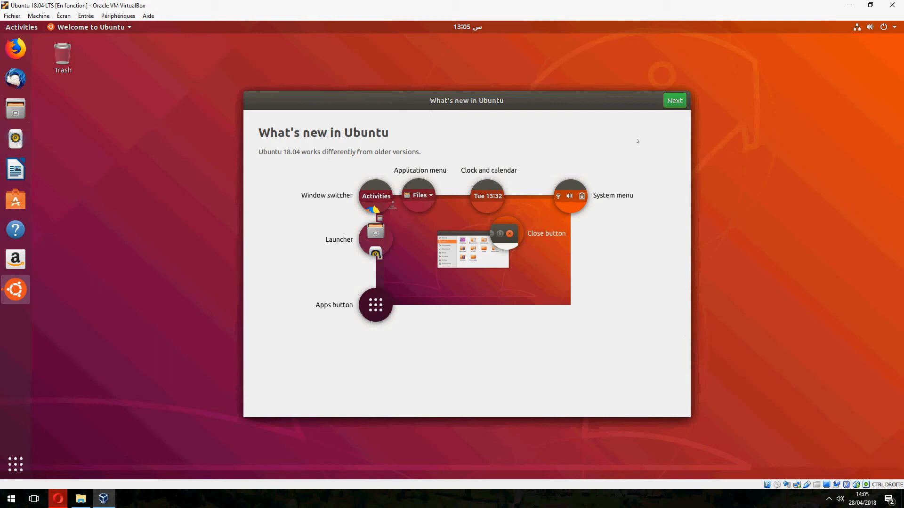
- Go through the Ubuntu welcome pages without setting up Livepatch, and choose not to send system info
{"action": "left_click", "coordinate": [675, 101]}
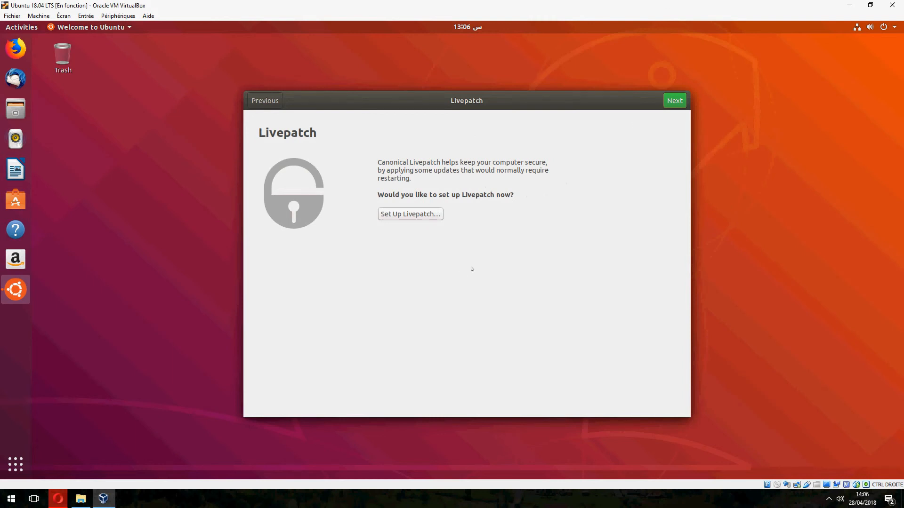
{"action": "left_click", "coordinate": [675, 100]}
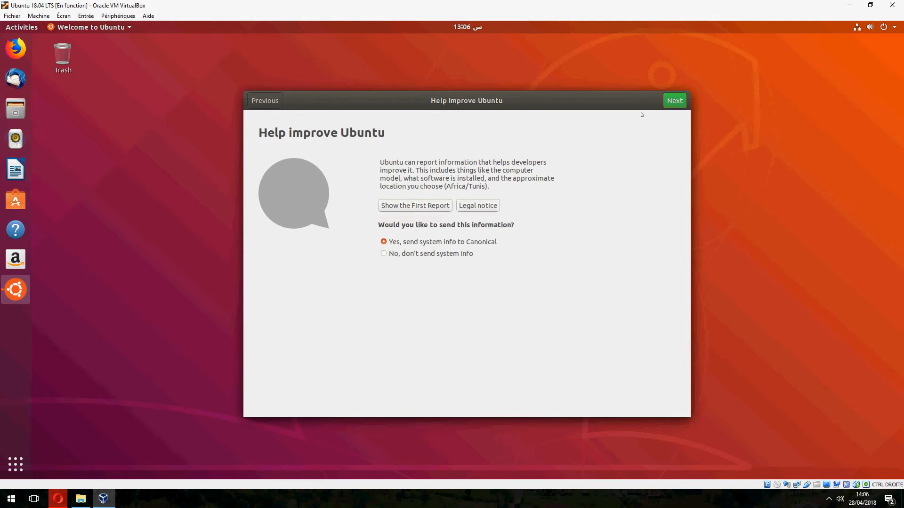
{"action": "left_click", "coordinate": [441, 253]}
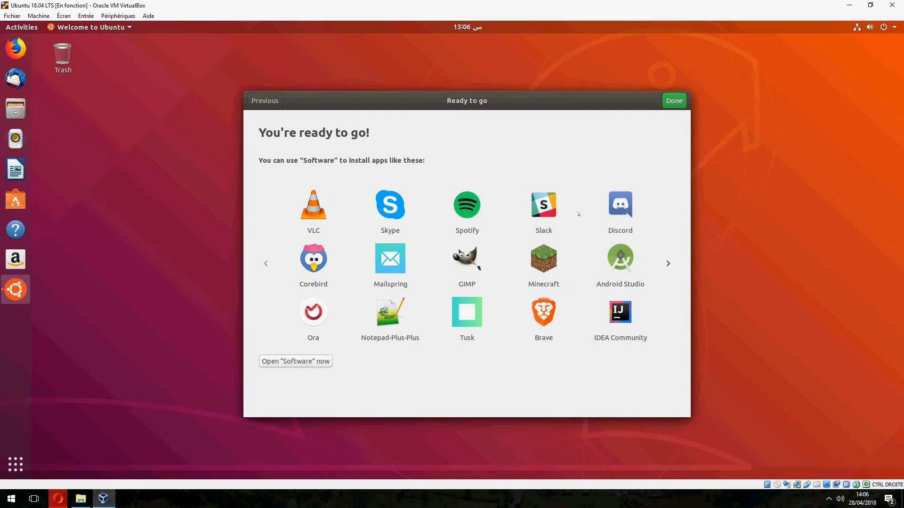
- Finish the Ubuntu welcome setup from its final Ready to go page
{"action": "left_click", "coordinate": [674, 100]}
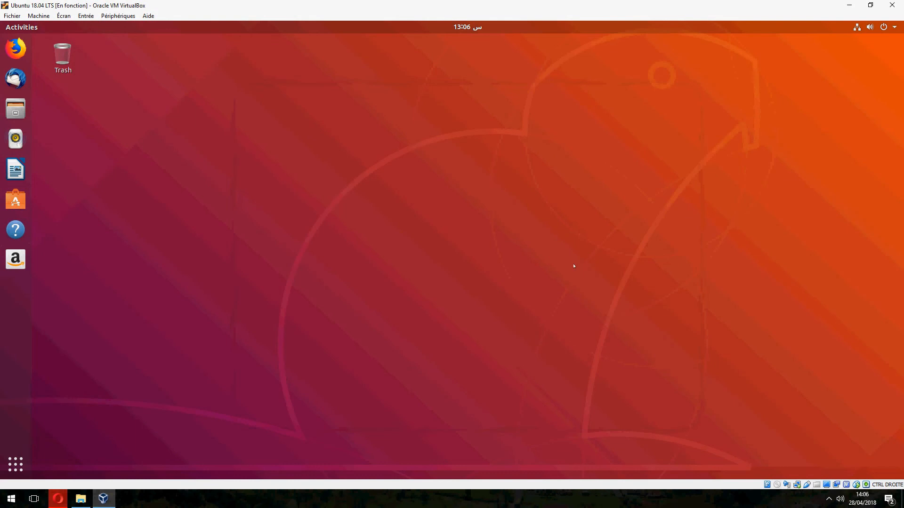
{"action": "left_click", "coordinate": [530, 502]}
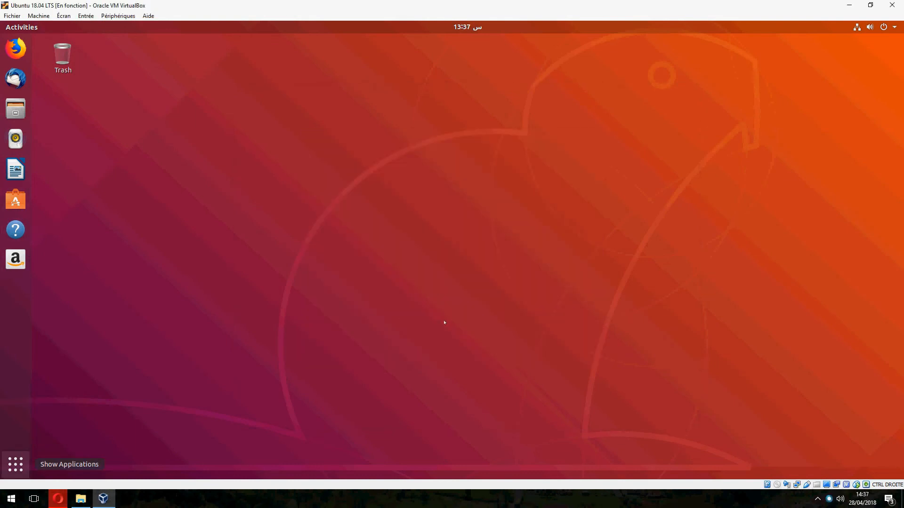
- Open the Ubuntu Settings and examine the system version and hardware information on the About page under Details, then return to the main settings list
{"action": "key", "text": "super+a"}
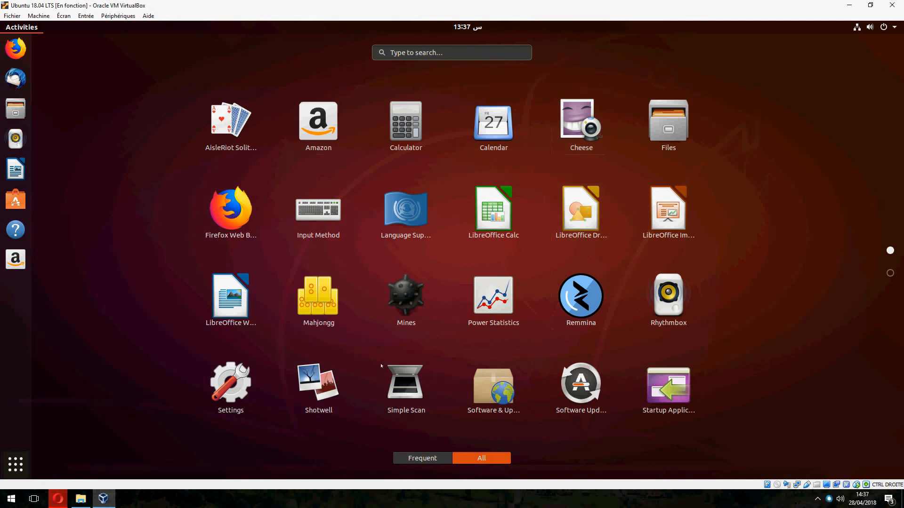
{"action": "left_click", "coordinate": [230, 384]}
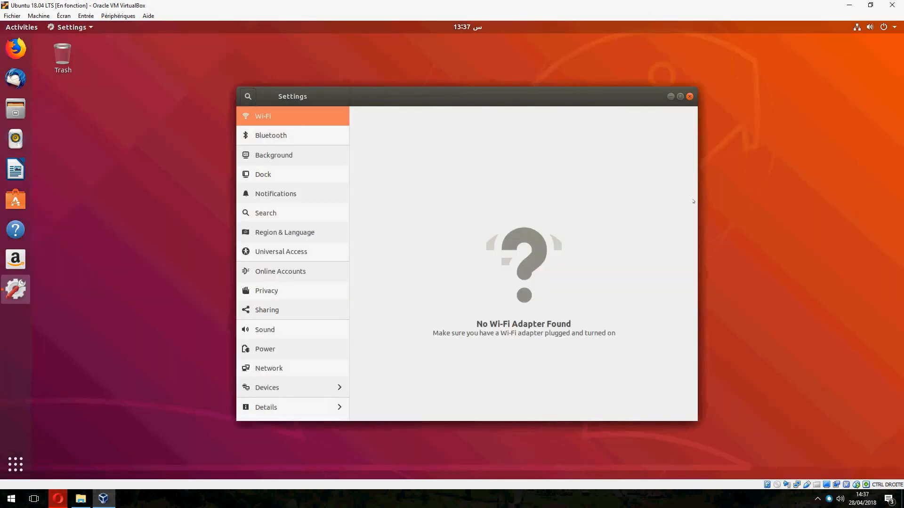
{"action": "left_click", "coordinate": [573, 495]}
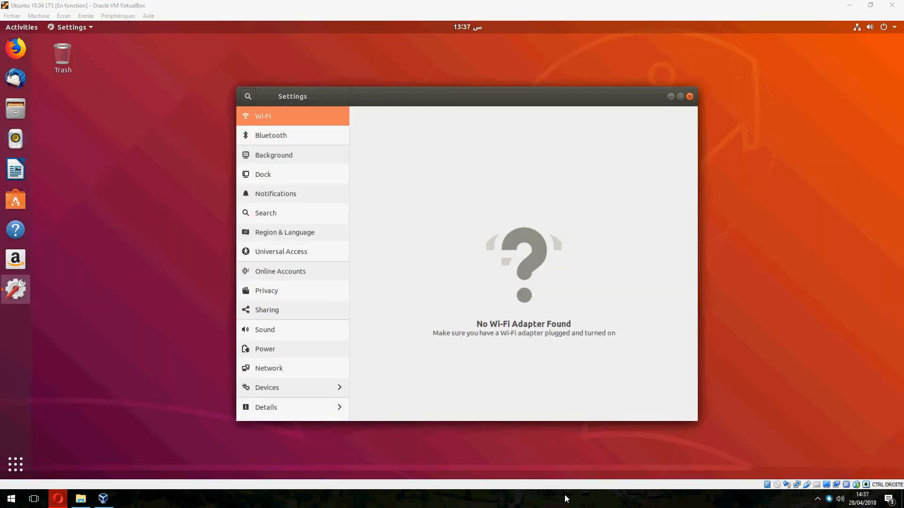
{"action": "left_click", "coordinate": [292, 408]}
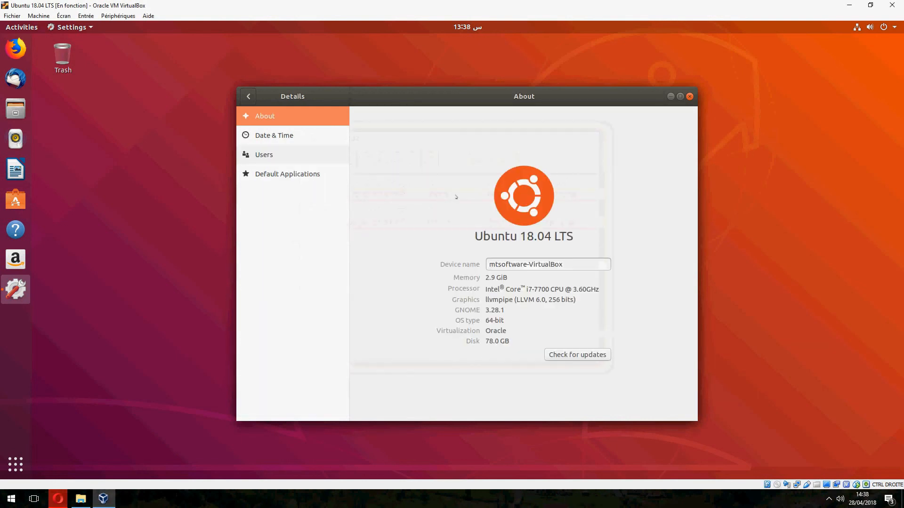
{"action": "left_click_drag", "start_coordinate": [479, 243], "coordinate": [580, 243]}
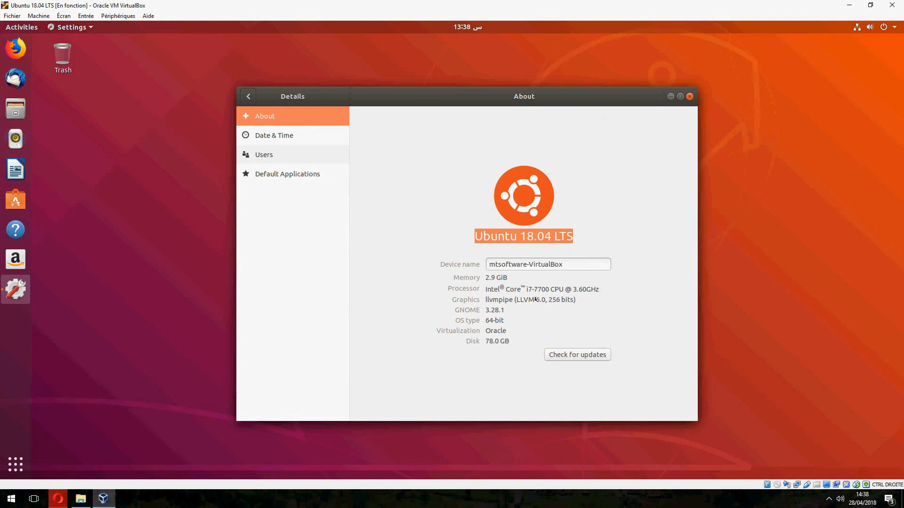
{"action": "left_click", "coordinate": [248, 96]}
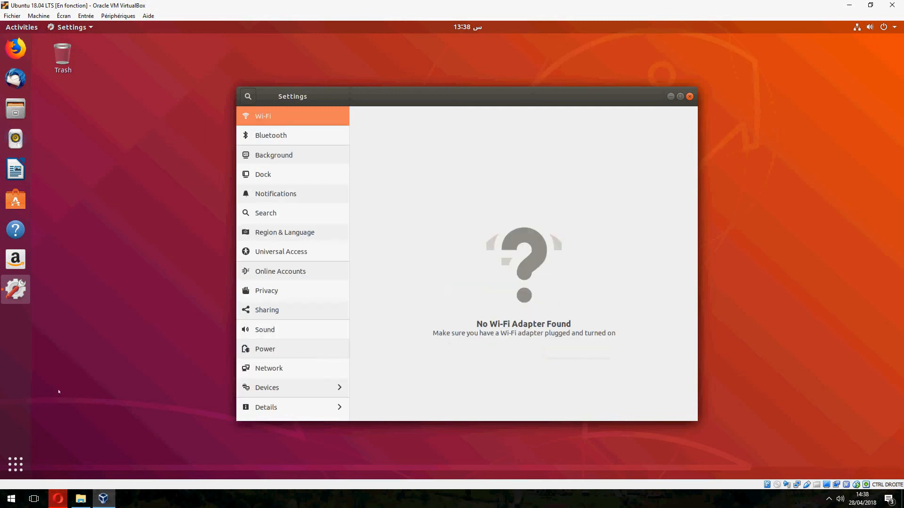
- Browse the featured and recommended applications in Ubuntu Software, and close both the Settings and Ubuntu Software windows
{"action": "left_click", "coordinate": [15, 464]}
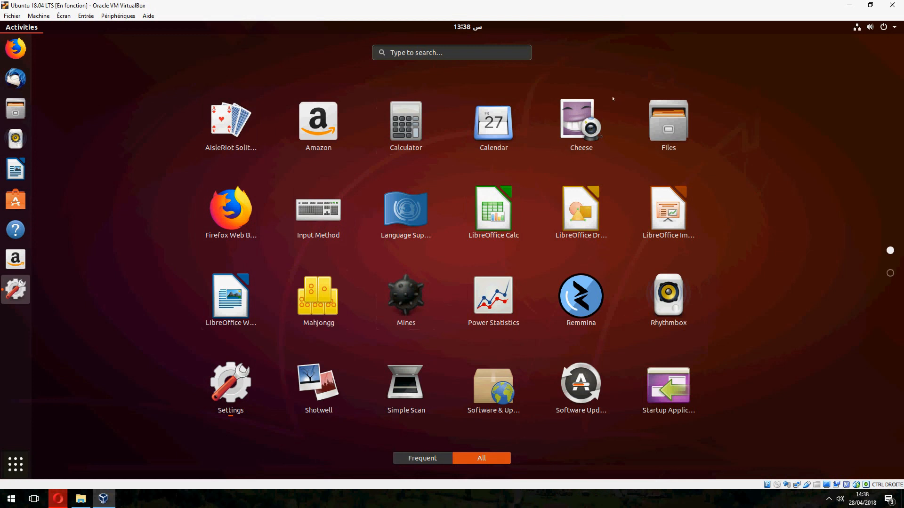
{"action": "left_click", "coordinate": [17, 199]}
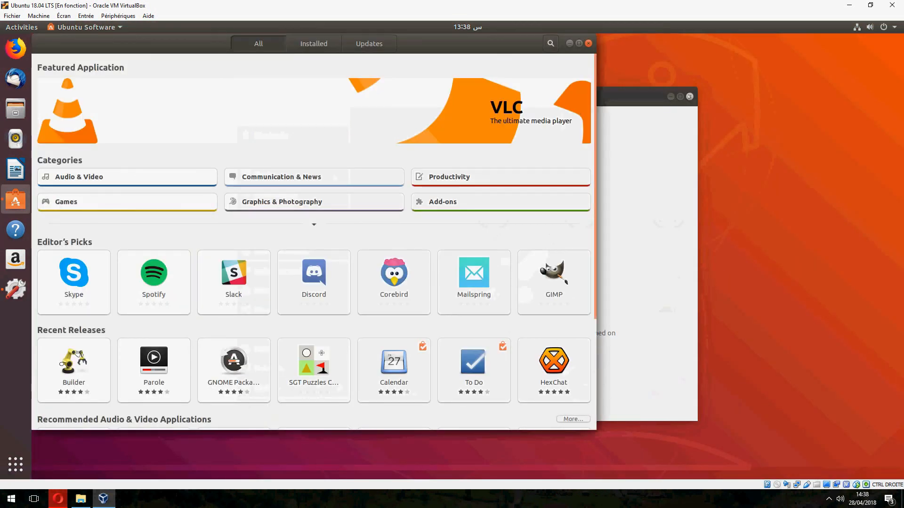
{"action": "left_click", "coordinate": [690, 97]}
{"action": "left_click_drag", "start_coordinate": [484, 38], "coordinate": [589, 65]}
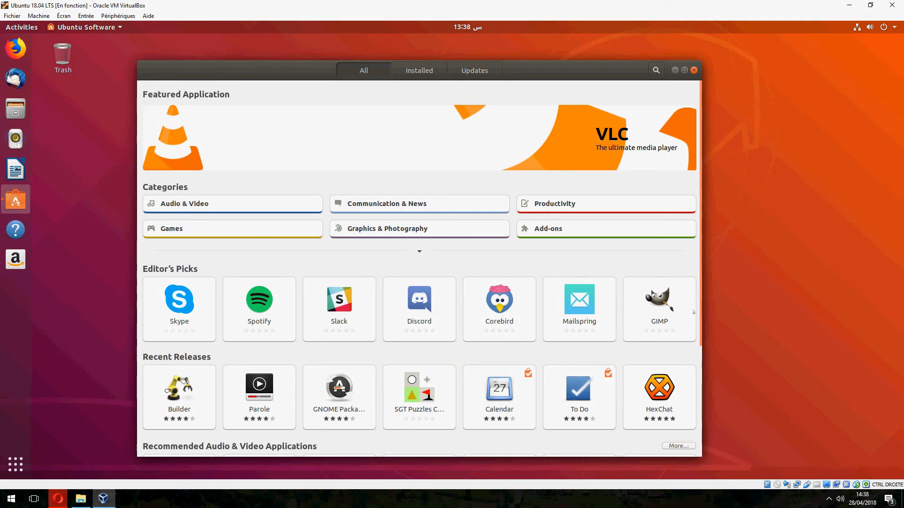
{"action": "scroll", "coordinate": [683, 323], "scroll_direction": "down", "scroll_amount": 5}
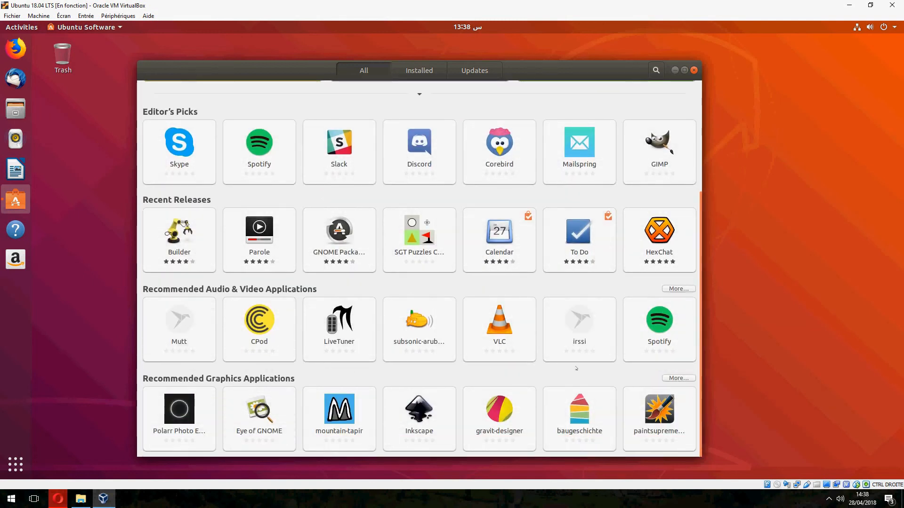
{"action": "left_click", "coordinate": [693, 70]}
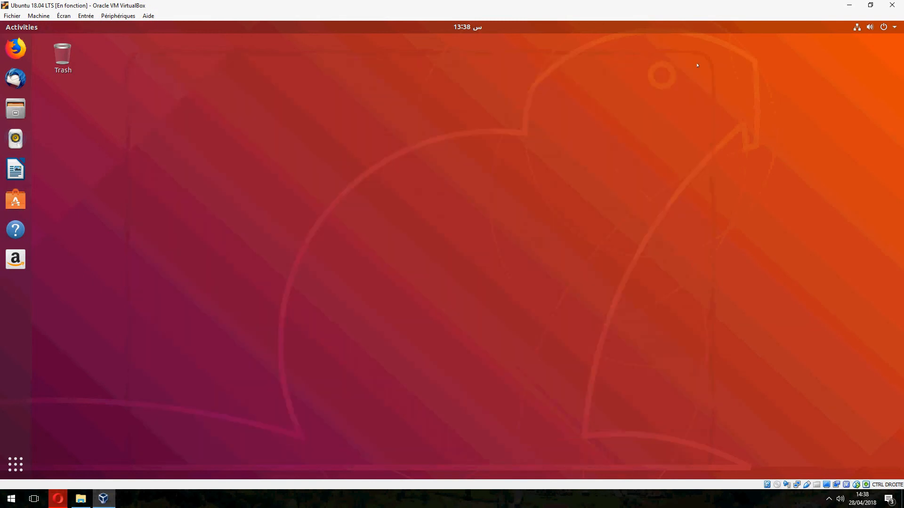